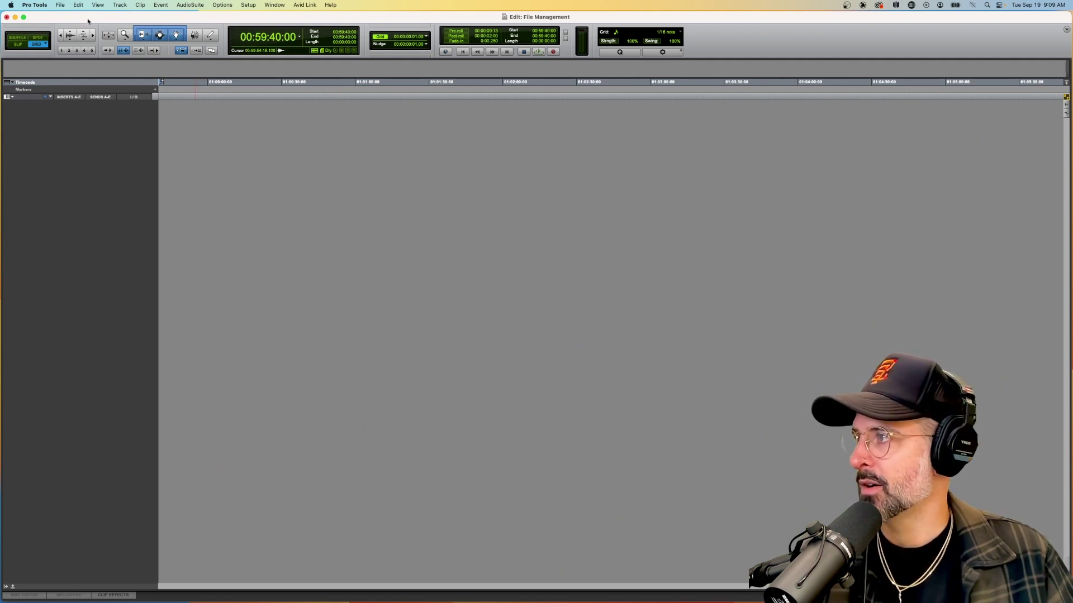
Open the Import Audio dialog from the File > Import menu
{"action": "left_click", "coordinate": [59, 5]}
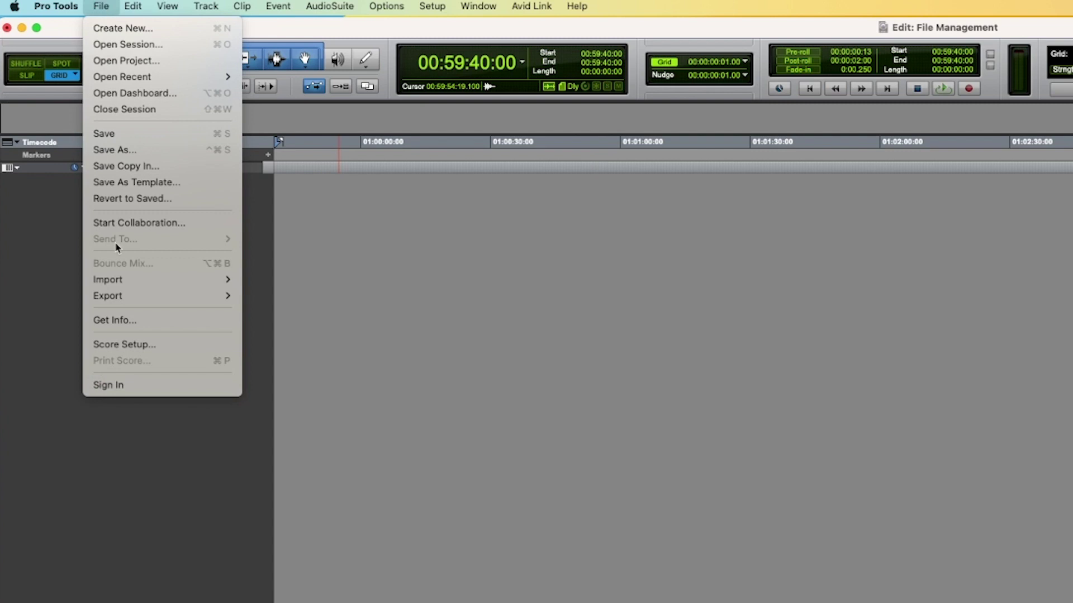
{"action": "mouse_move", "coordinate": [120, 278]}
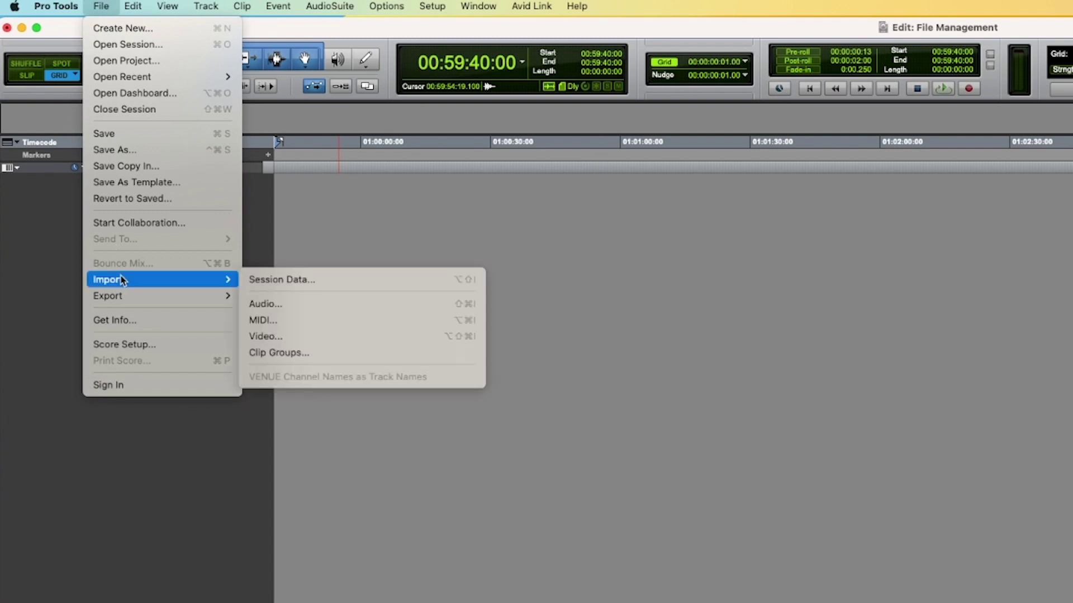
{"action": "left_click", "coordinate": [284, 304]}
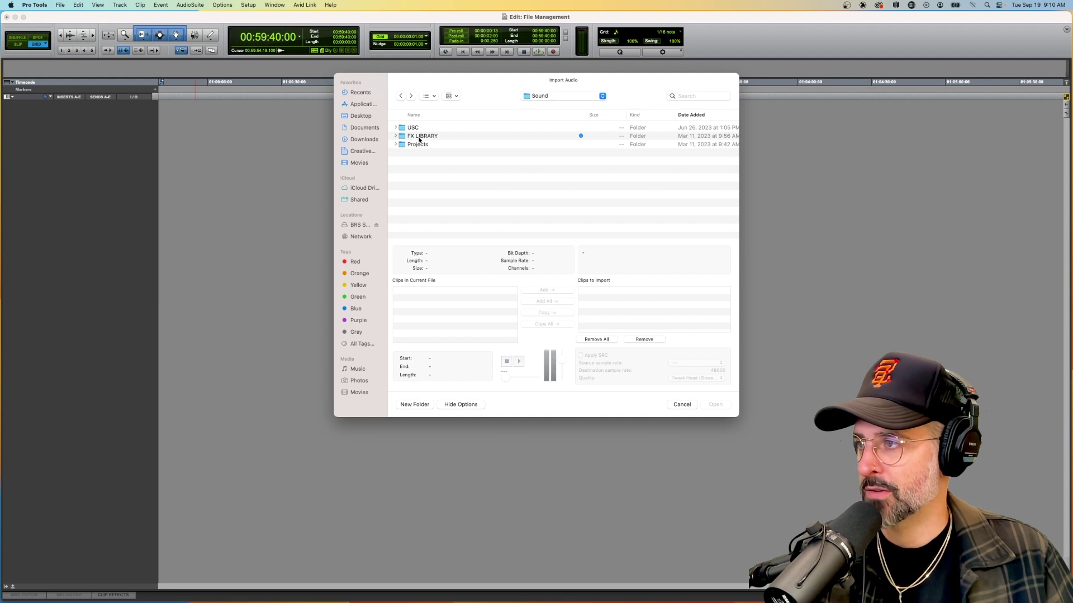
Browse into FX LIBRARY, fold away FX - MAMMOTH, and open the Chris Morocco Foley folder
{"action": "double_click", "coordinate": [419, 137]}
{"action": "scroll", "coordinate": [500, 171], "scroll_direction": "down", "scroll_amount": 5}
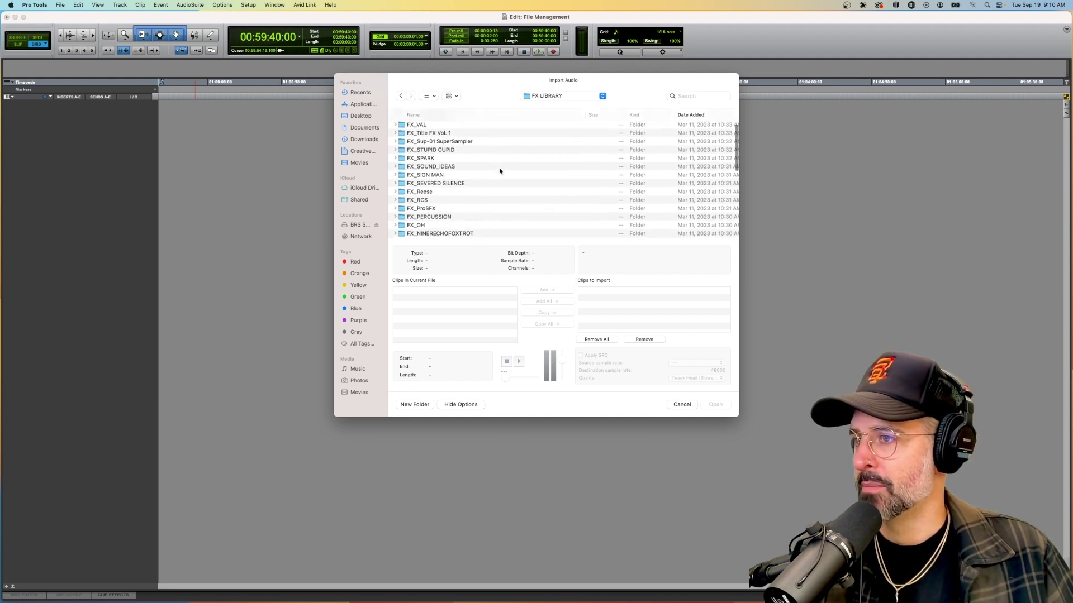
{"action": "scroll", "coordinate": [500, 171], "scroll_direction": "down", "scroll_amount": 15}
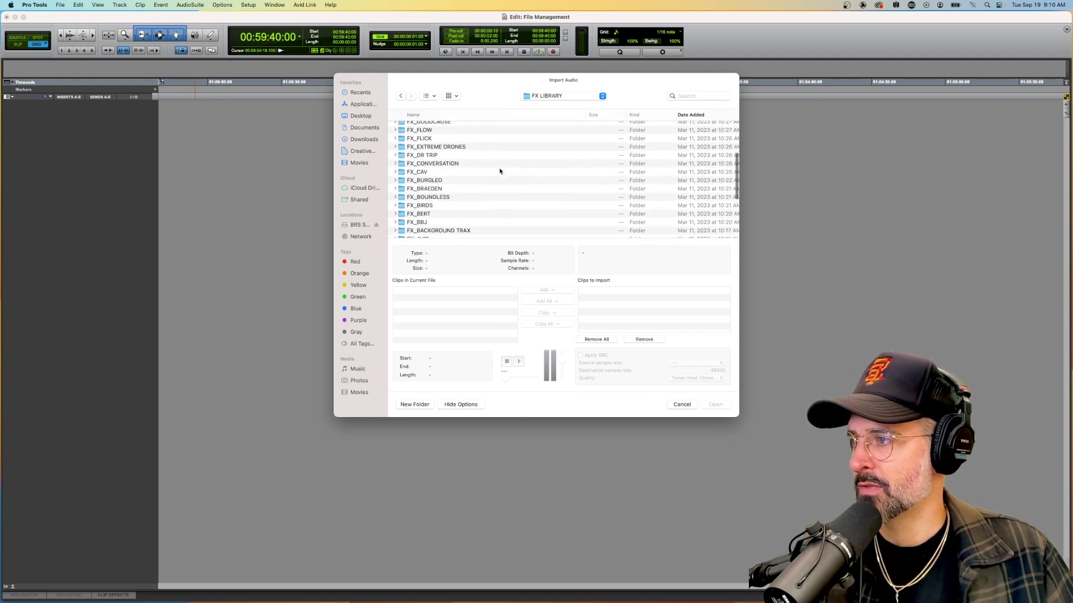
{"action": "scroll", "coordinate": [500, 171], "scroll_direction": "down", "scroll_amount": 5}
{"action": "scroll", "coordinate": [500, 169], "scroll_direction": "up", "scroll_amount": 5}
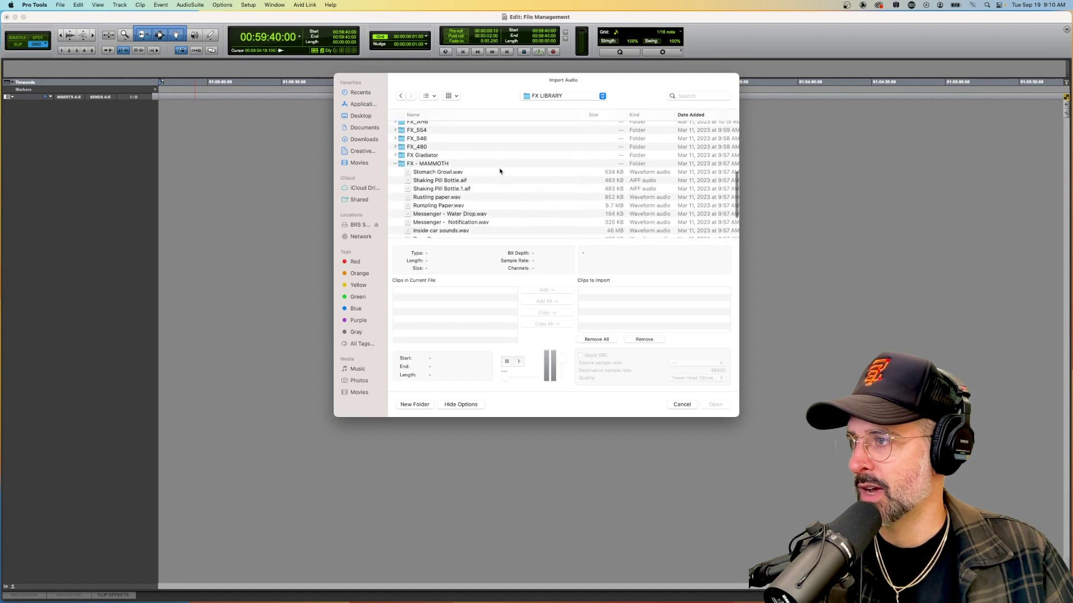
{"action": "left_click", "coordinate": [402, 168]}
{"action": "key", "text": "Left"}
{"action": "scroll", "coordinate": [482, 199], "scroll_direction": "up", "scroll_amount": 3}
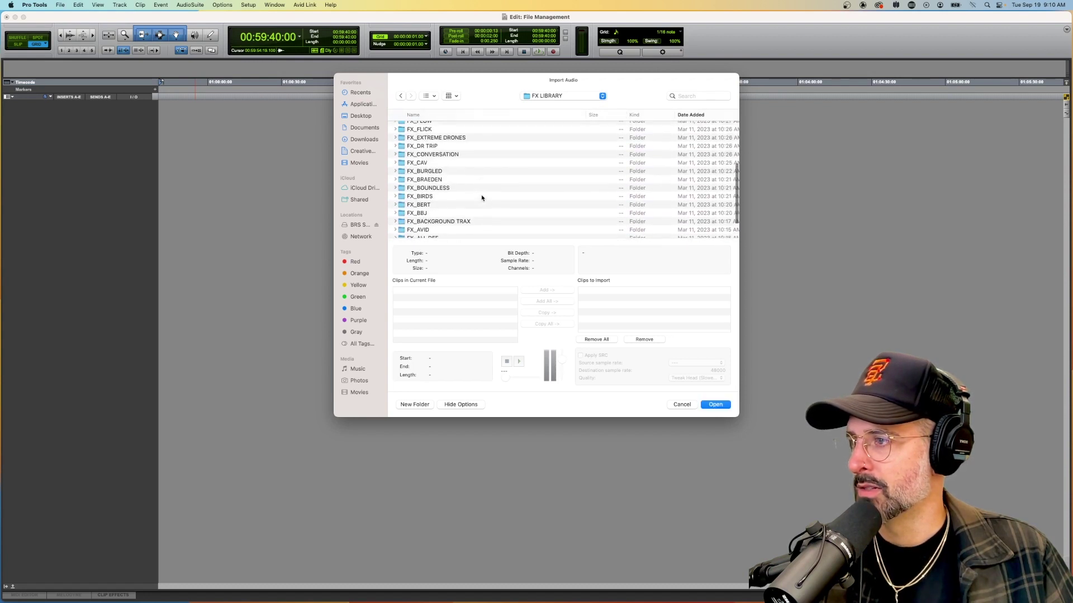
{"action": "scroll", "coordinate": [482, 199], "scroll_direction": "down", "scroll_amount": 3}
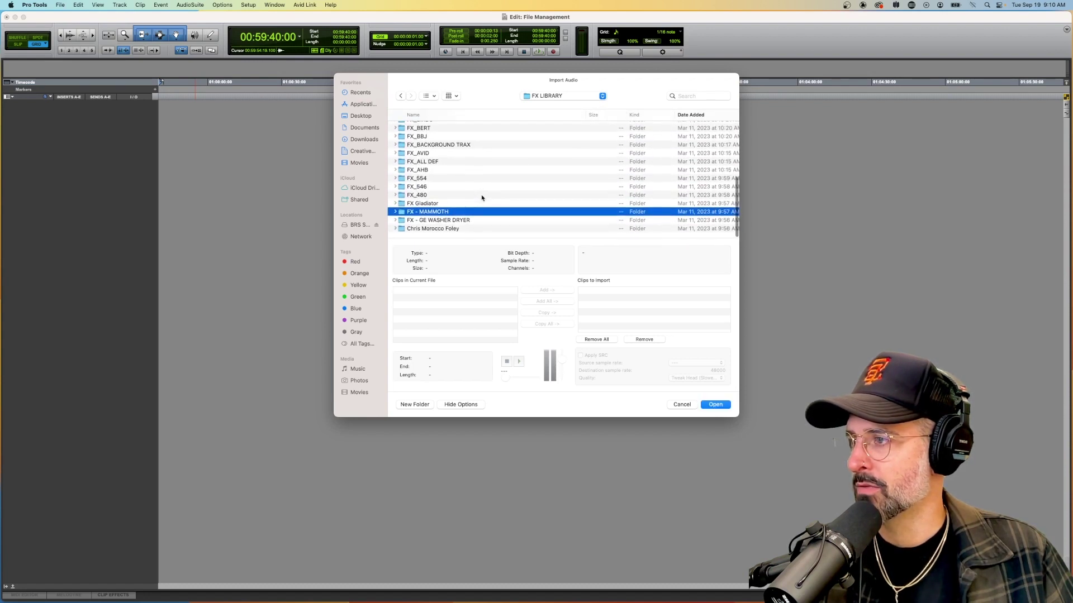
{"action": "double_click", "coordinate": [425, 230]}
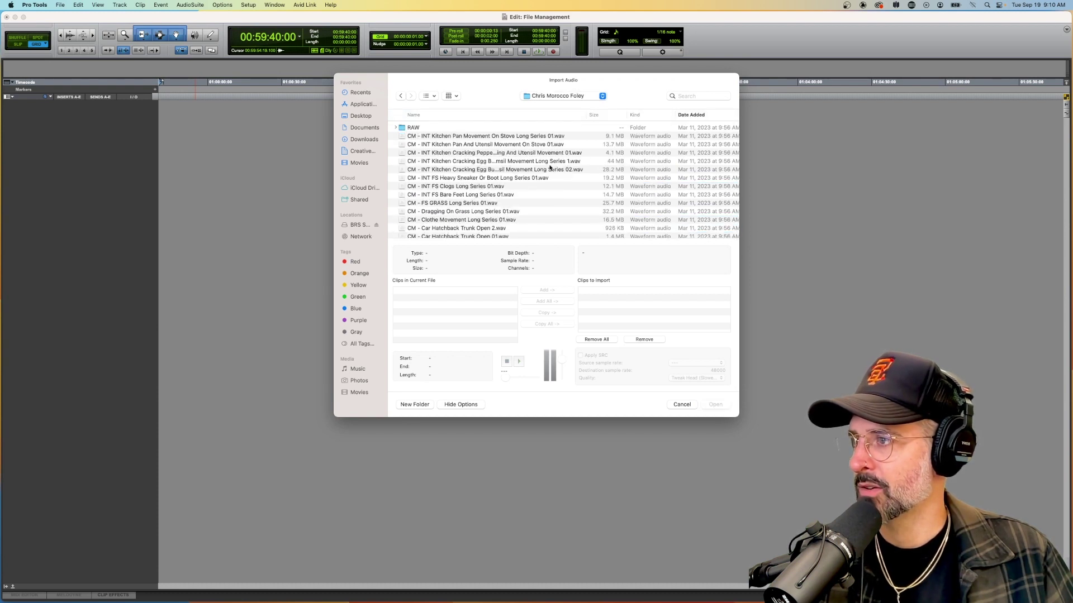
{"action": "scroll", "coordinate": [550, 168], "scroll_direction": "down", "scroll_amount": 5}
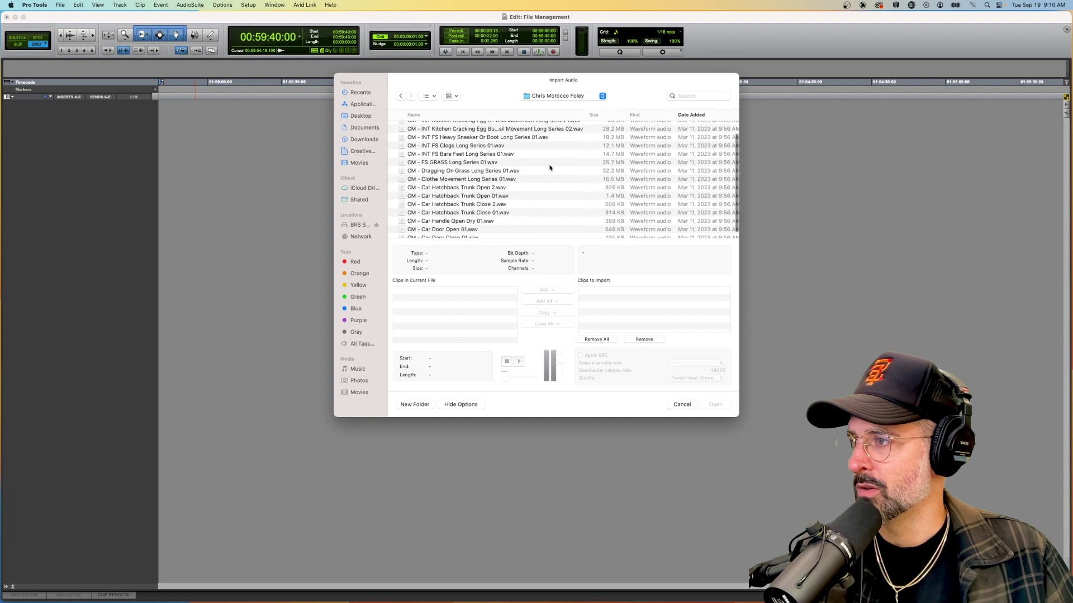
Audition Car Hatchback Trunk Open 2 and Heavy Sneaker Or Boot, then queue Heavy Sneaker as a copy
{"action": "left_click", "coordinate": [461, 187]}
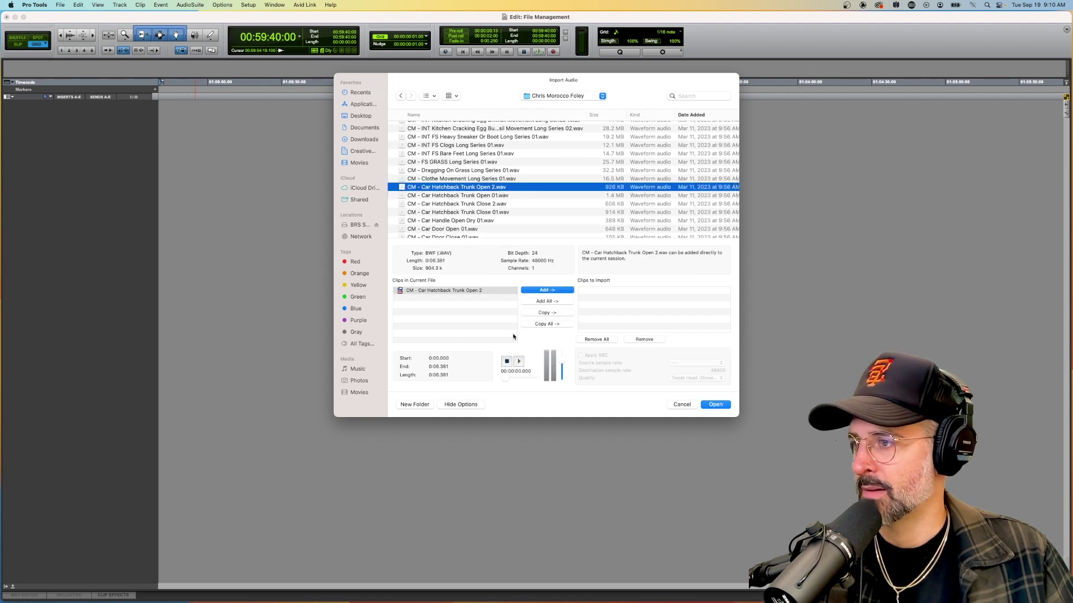
{"action": "left_click", "coordinate": [518, 362]}
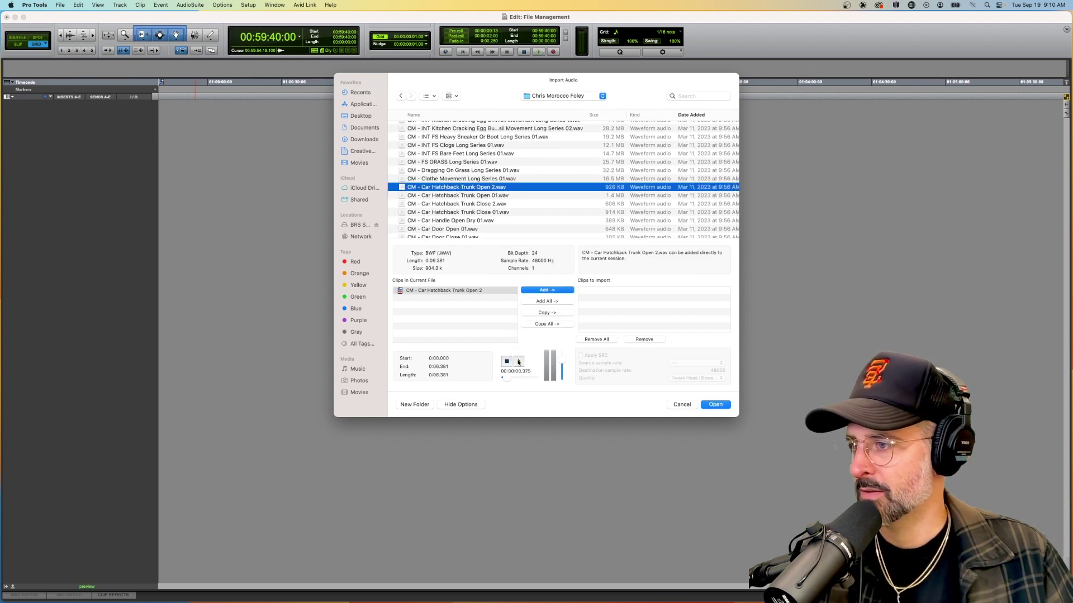
{"action": "scroll", "coordinate": [459, 180], "scroll_direction": "up", "scroll_amount": 5}
{"action": "left_click", "coordinate": [458, 179]}
{"action": "left_click", "coordinate": [521, 363]}
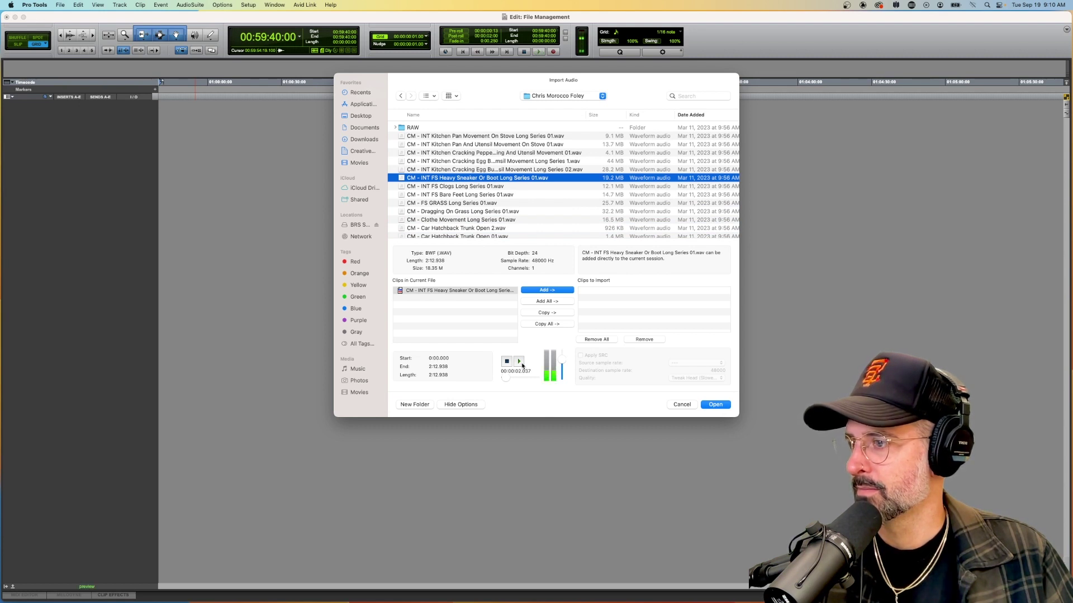
{"action": "left_click", "coordinate": [507, 362]}
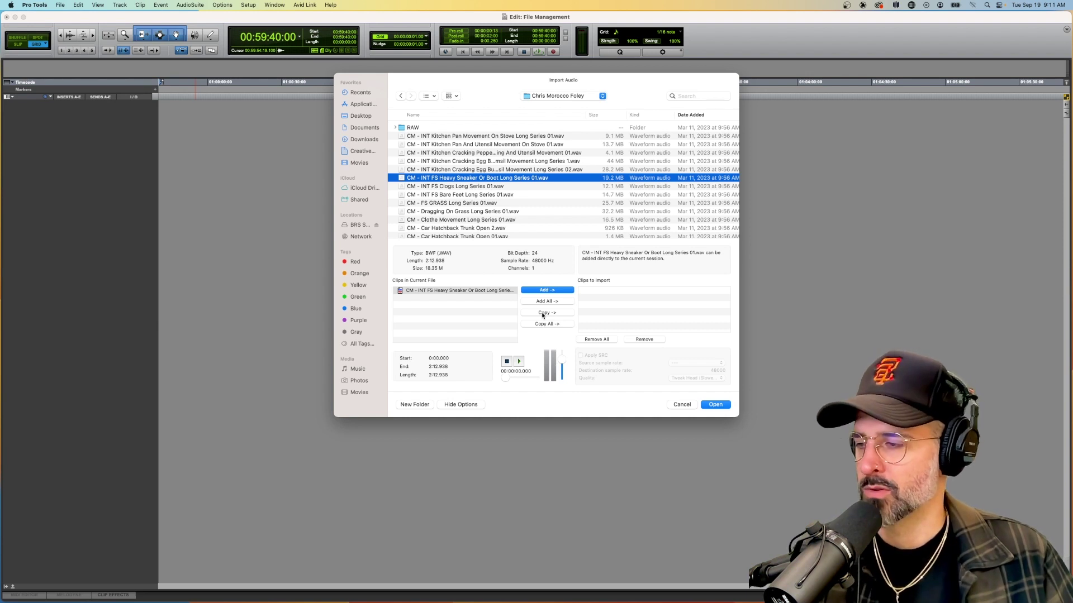
{"action": "left_click", "coordinate": [542, 314]}
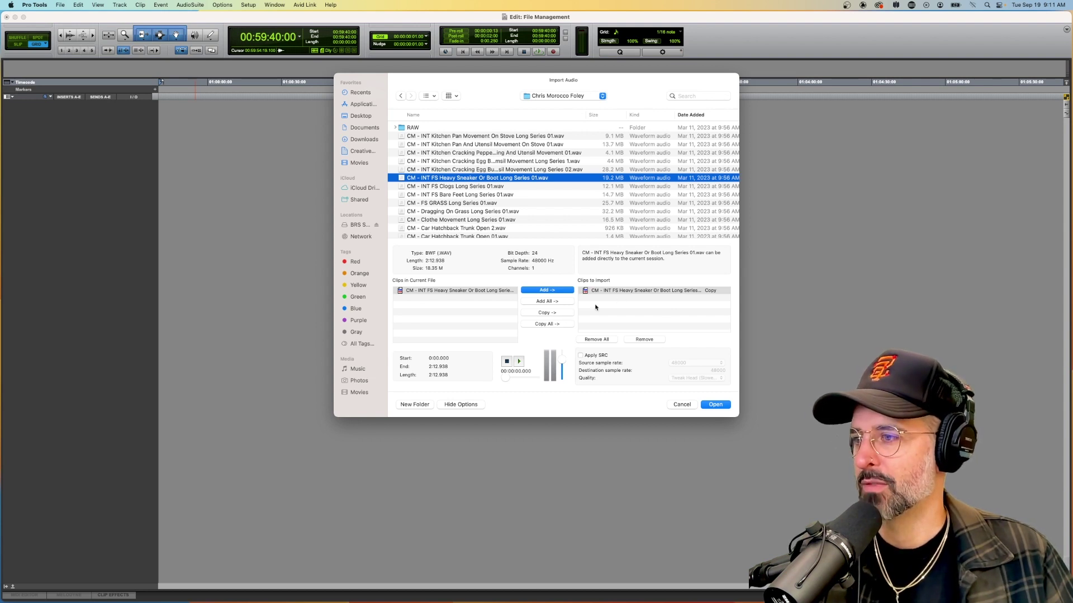
Accept Audio Files as the copy destination and place the clip on a New Track at Session Start
{"action": "left_click", "coordinate": [715, 404]}
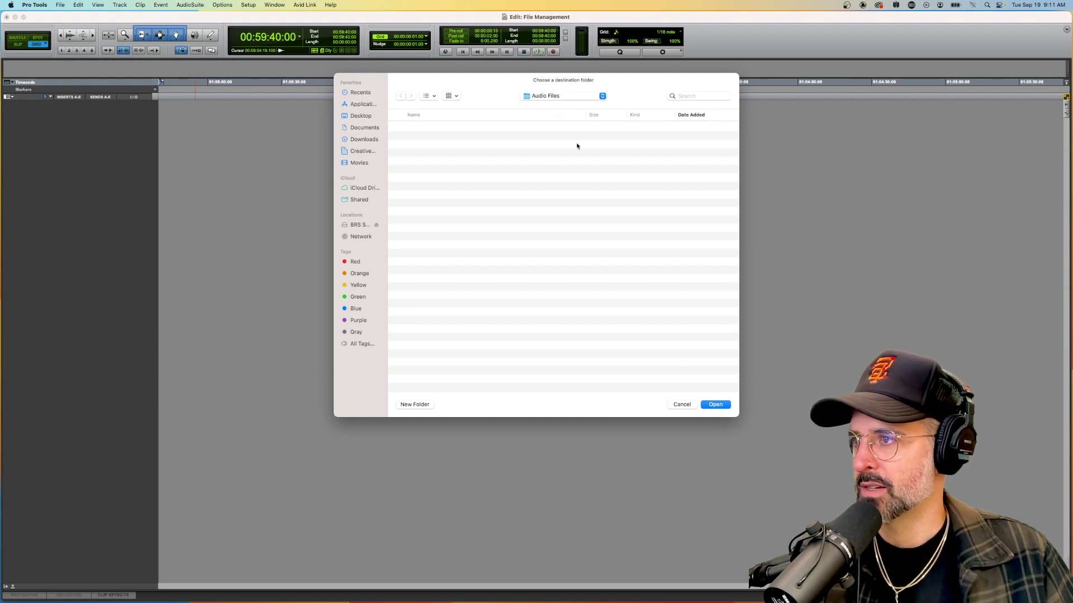
{"action": "left_click", "coordinate": [714, 405]}
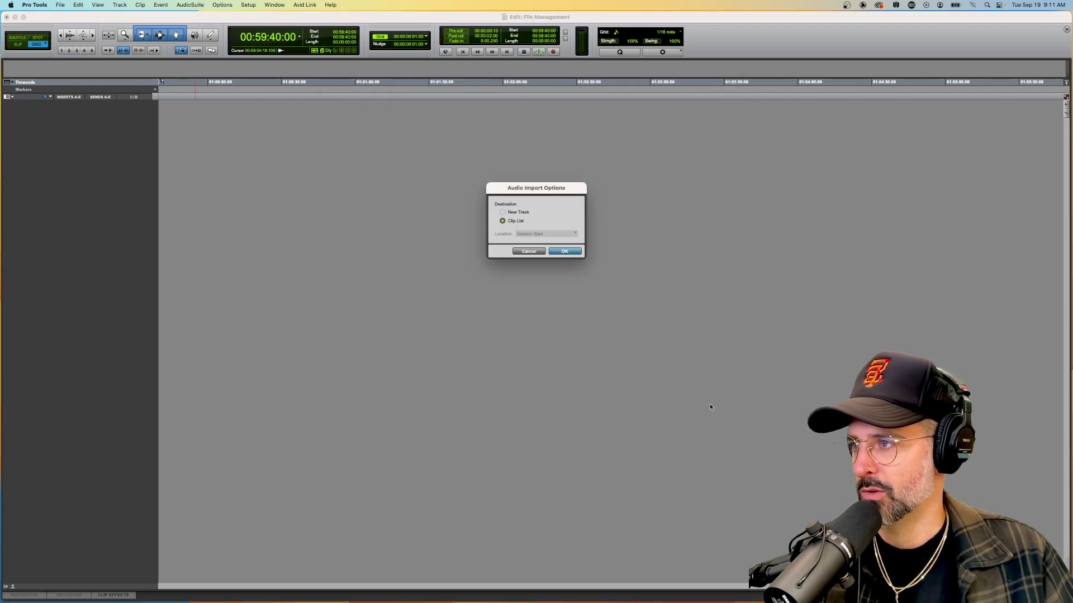
{"action": "left_click", "coordinate": [517, 221]}
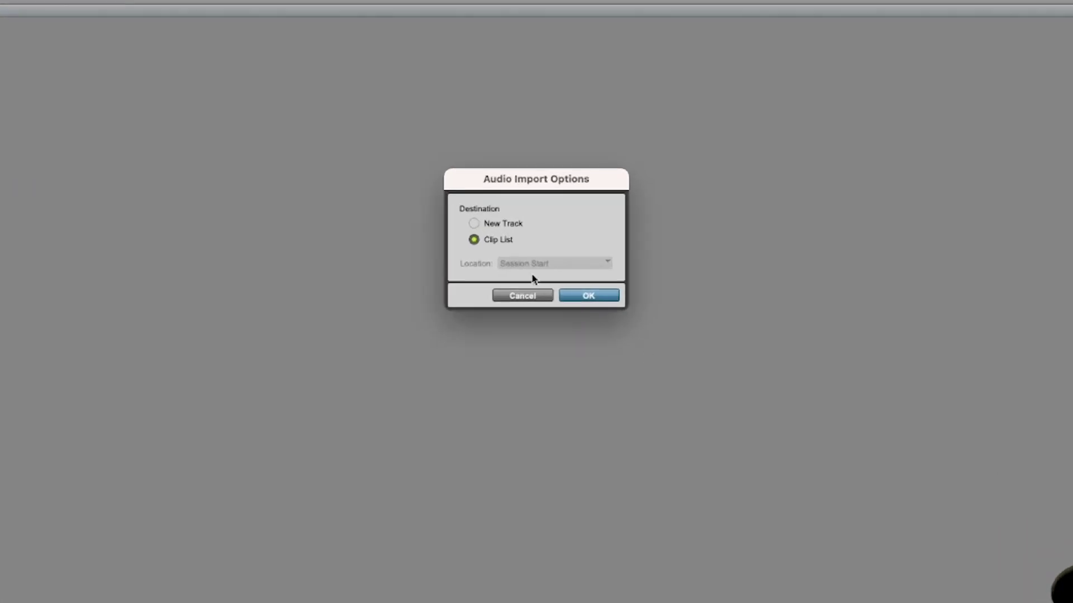
{"action": "left_click", "coordinate": [474, 224]}
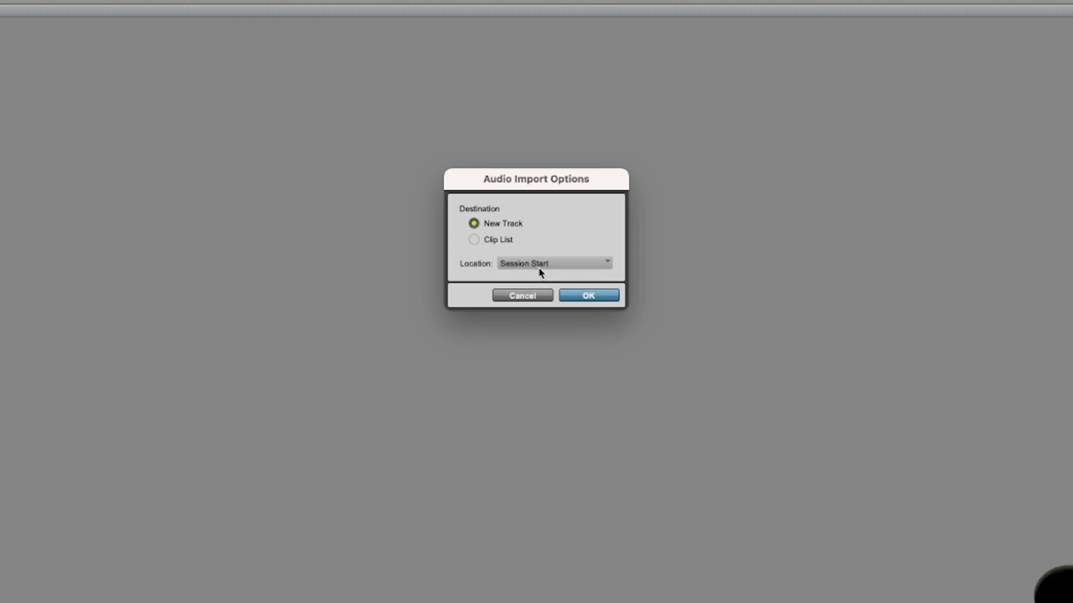
{"action": "left_click", "coordinate": [554, 265]}
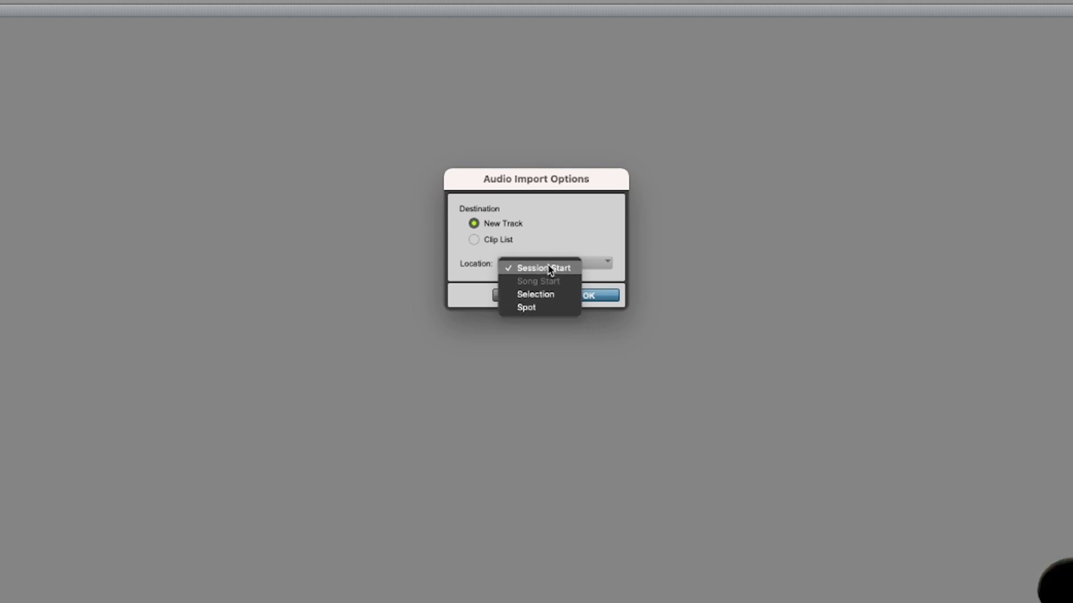
{"action": "left_click", "coordinate": [550, 270]}
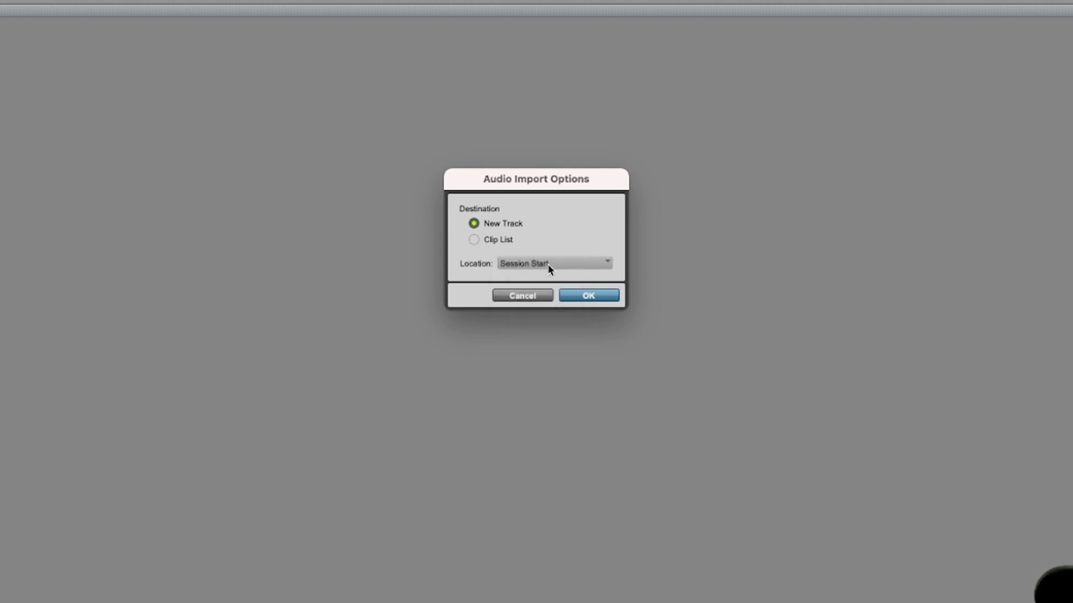
Confirm the import to create the CMINTFSHSO01 track, then shrink its waveform zoom two steps
{"action": "left_click", "coordinate": [581, 297]}
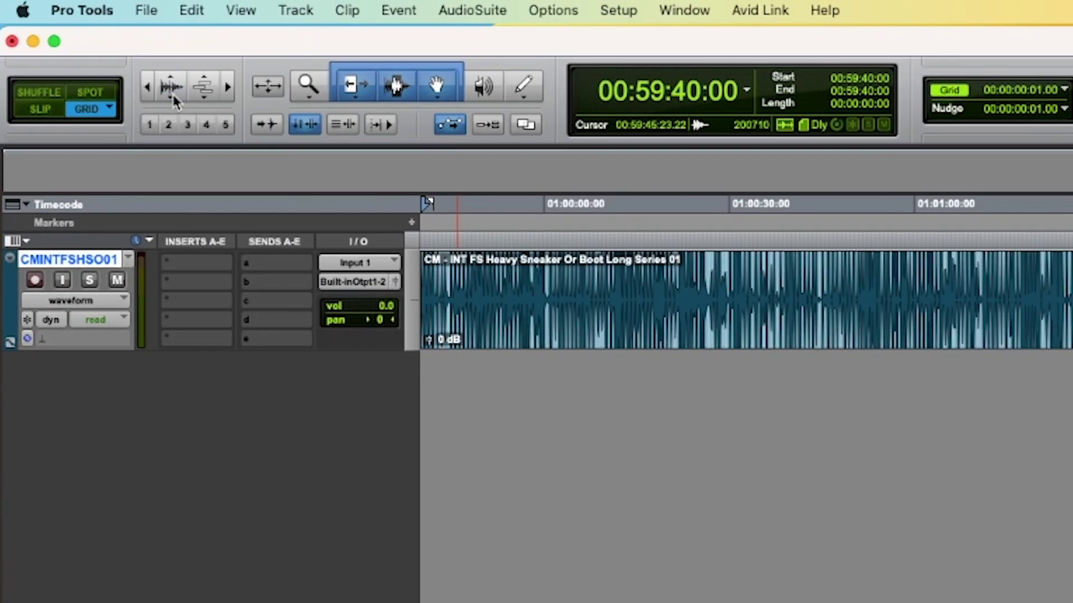
{"action": "left_click", "coordinate": [173, 98]}
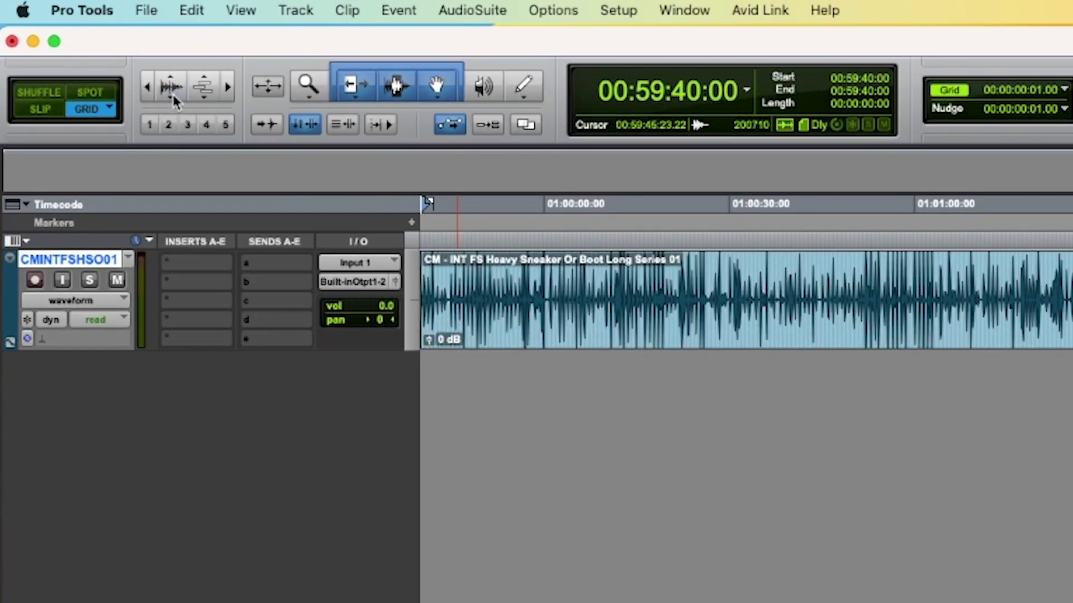
{"action": "left_click", "coordinate": [174, 98]}
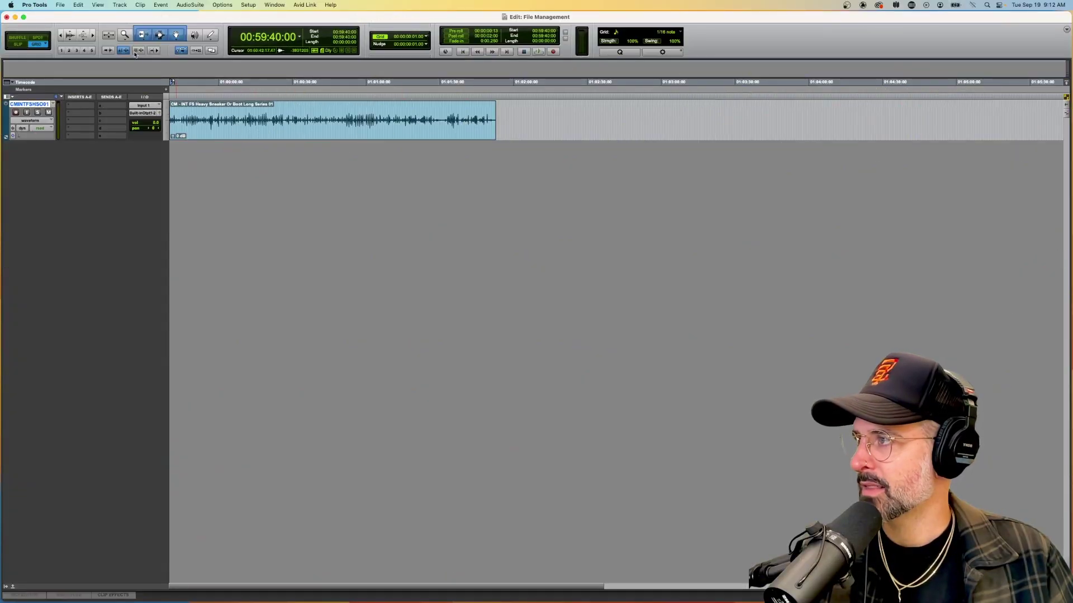
Start a video import and select Multiple Outputs And Web Proc.mov in the Movies folder
{"action": "left_click", "coordinate": [60, 5]}
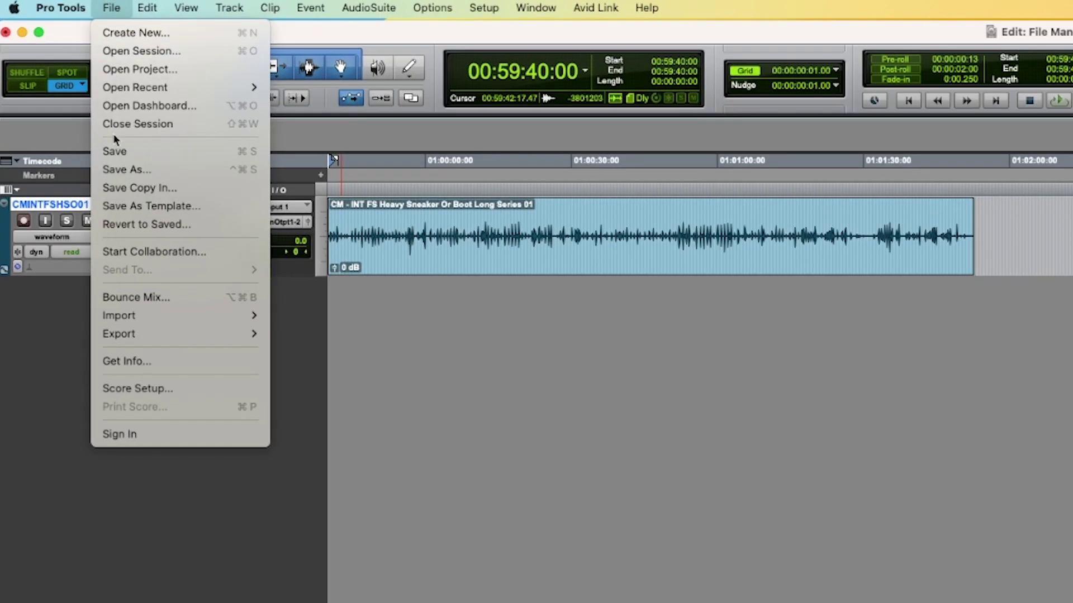
{"action": "mouse_move", "coordinate": [92, 160]}
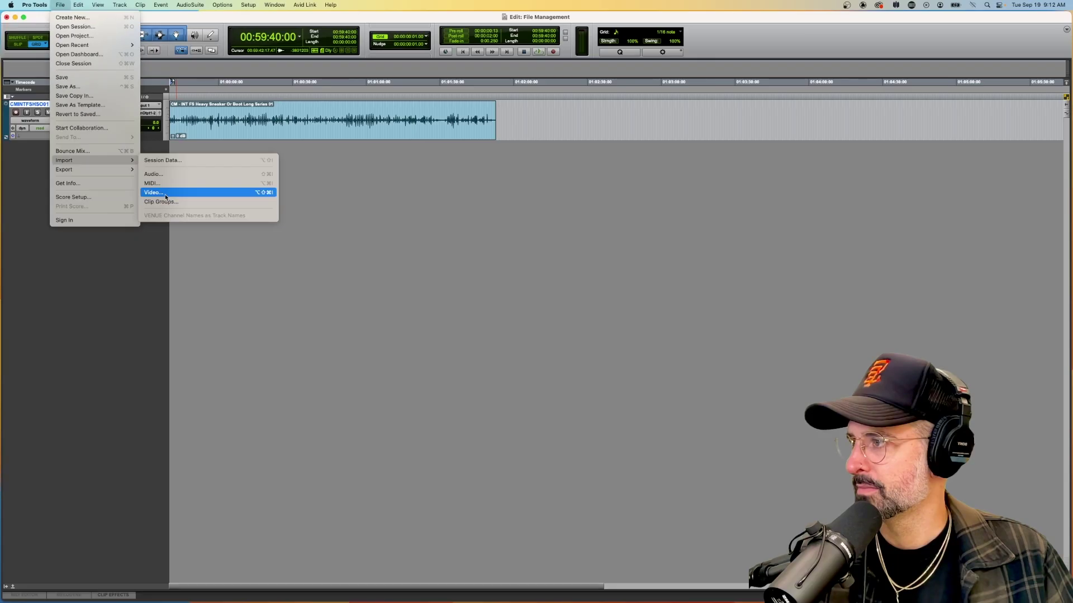
{"action": "left_click", "coordinate": [319, 383]}
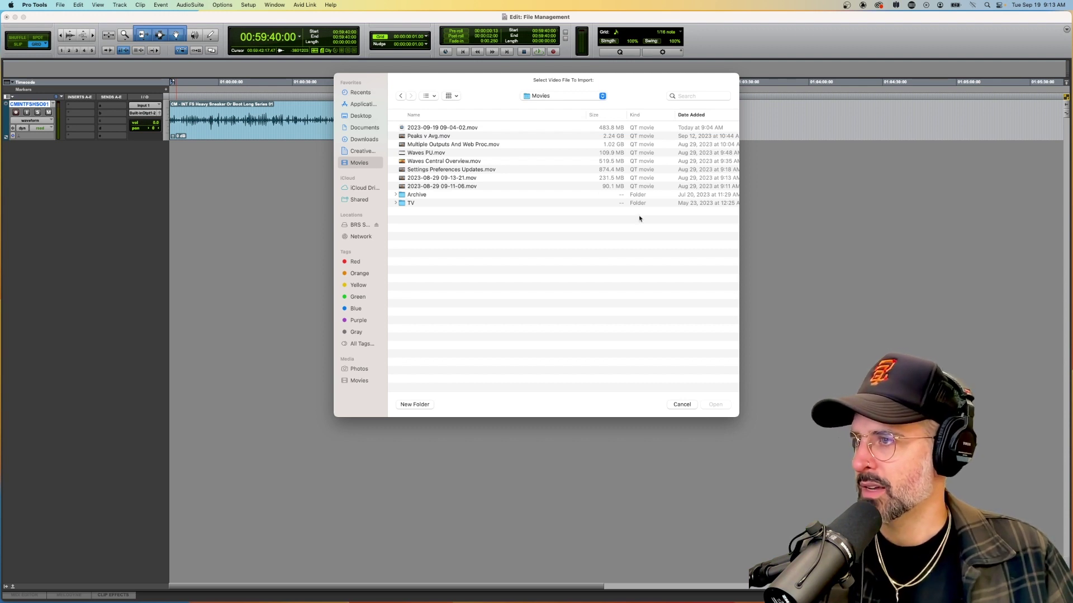
{"action": "left_click", "coordinate": [507, 145]}
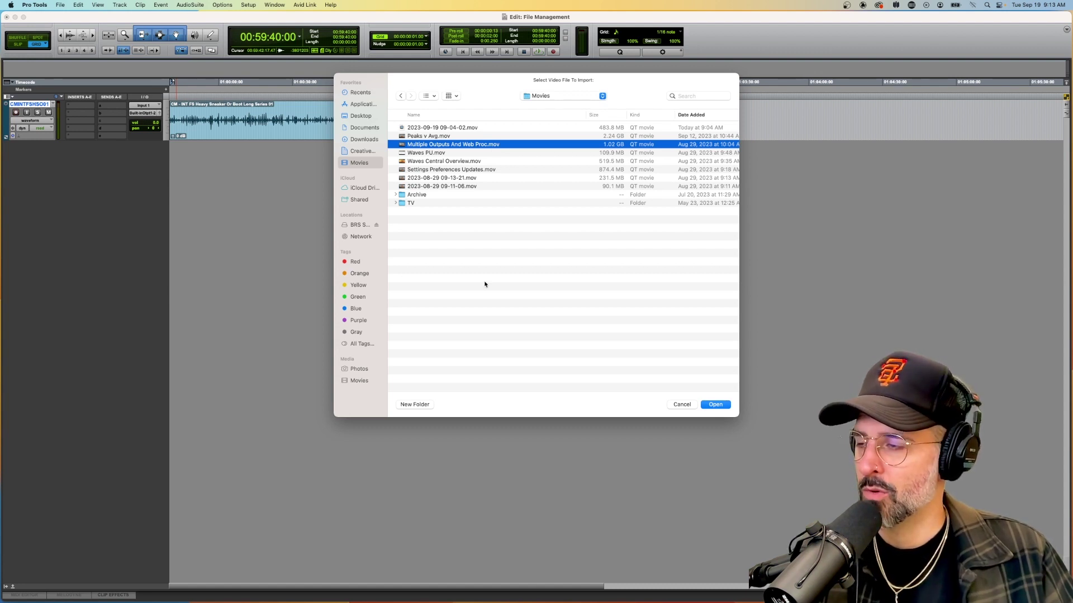
Import the MOV on a new track at Session Start with its audio copied to Audio Files
{"action": "left_click", "coordinate": [720, 405]}
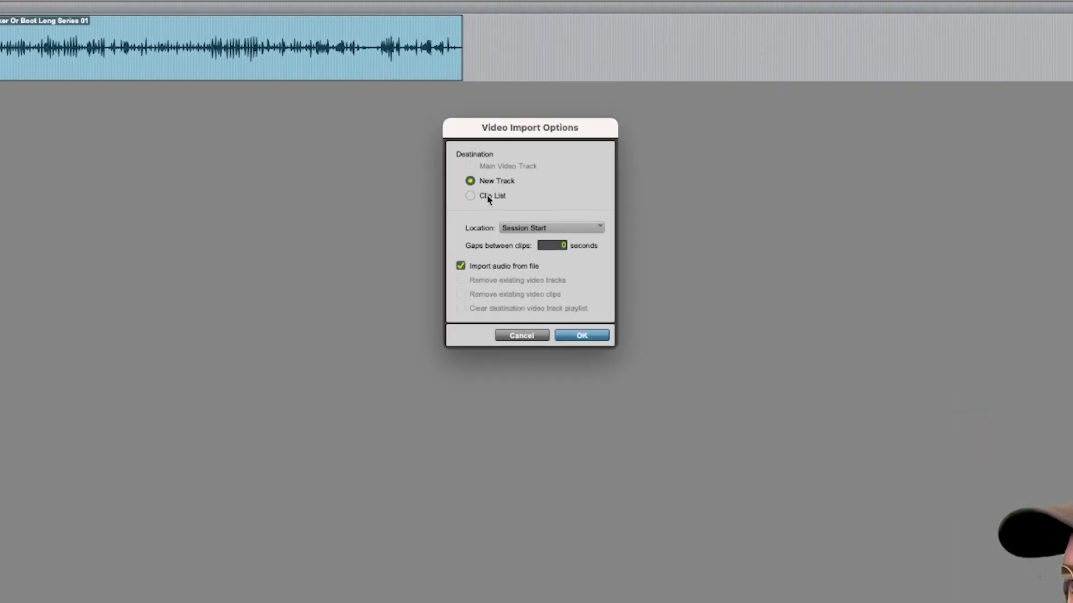
{"action": "left_click", "coordinate": [515, 234]}
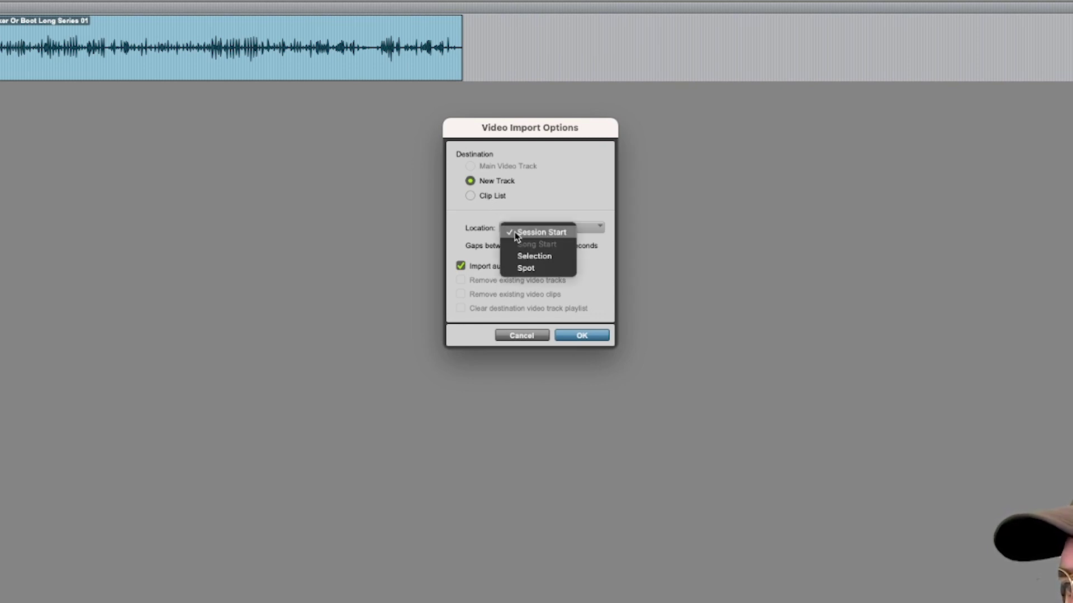
{"action": "left_click", "coordinate": [554, 202]}
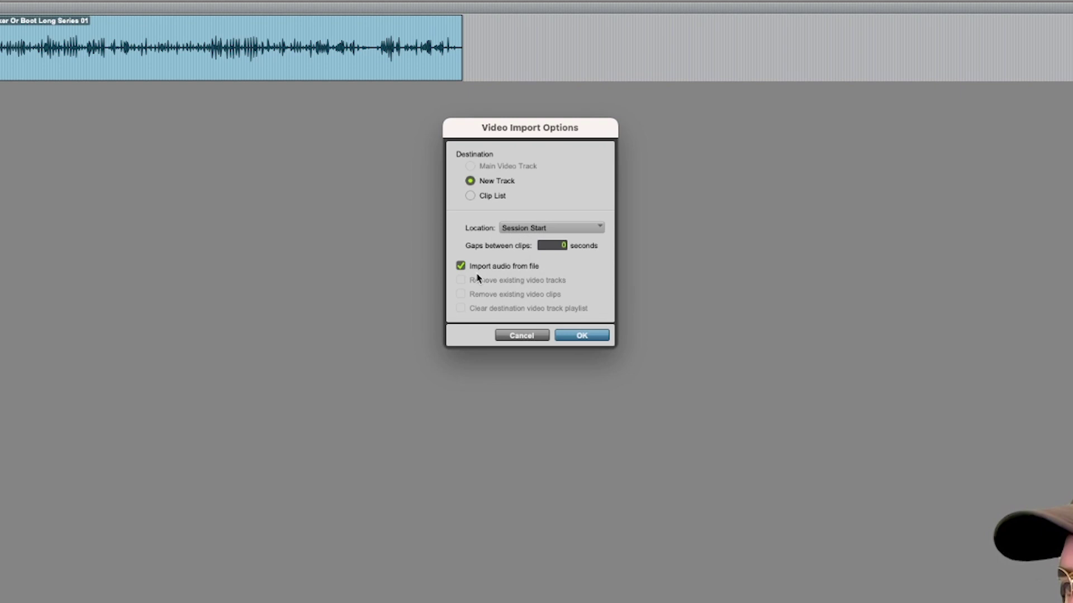
{"action": "left_click", "coordinate": [460, 266]}
{"action": "left_click", "coordinate": [461, 267]}
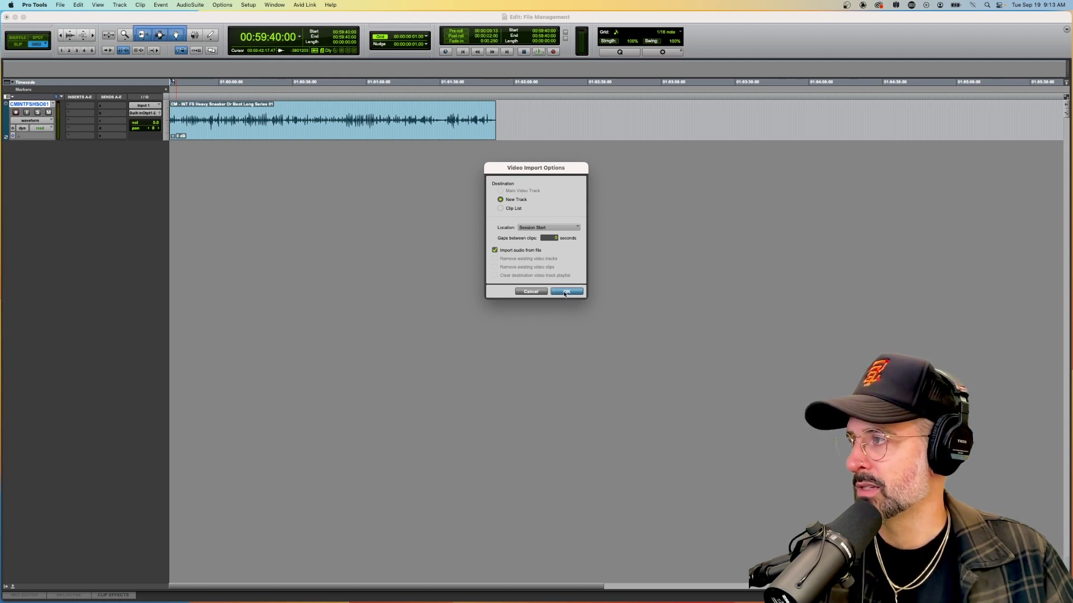
{"action": "left_click", "coordinate": [566, 292]}
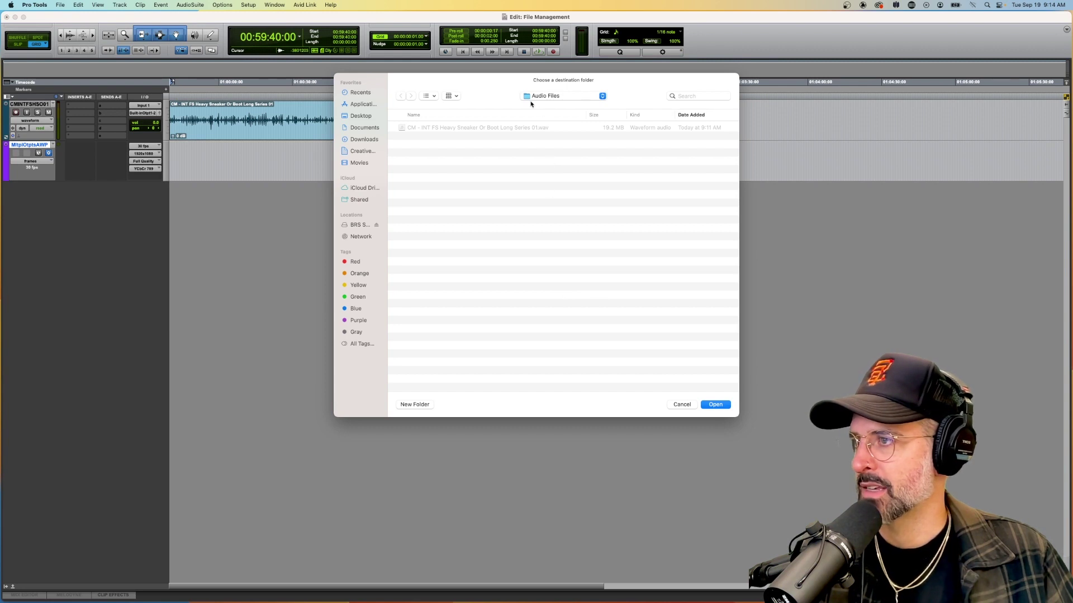
{"action": "left_click", "coordinate": [713, 404]}
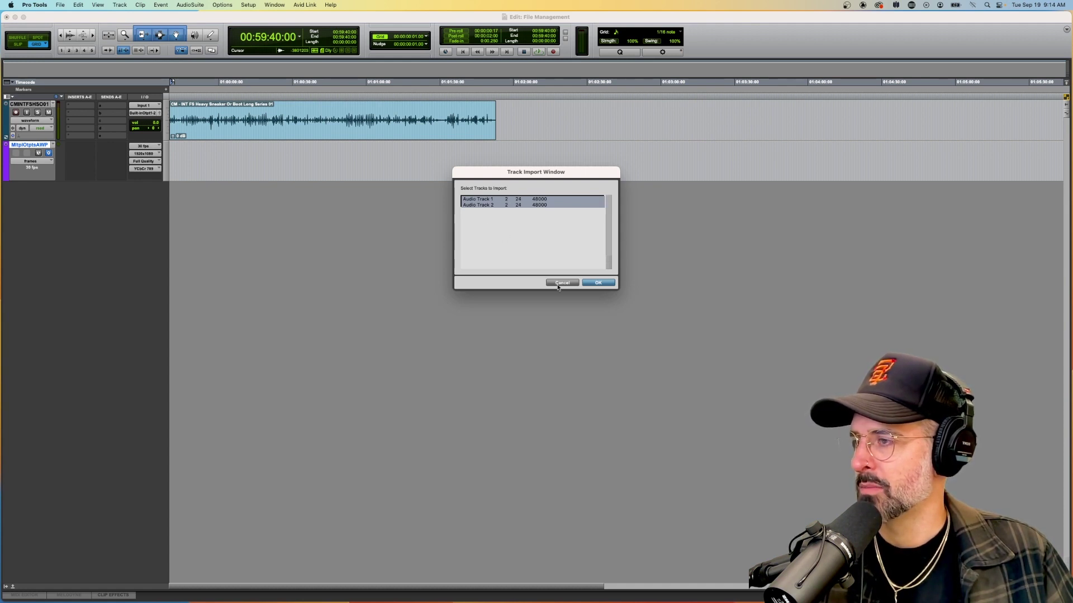
{"action": "left_click", "coordinate": [597, 284]}
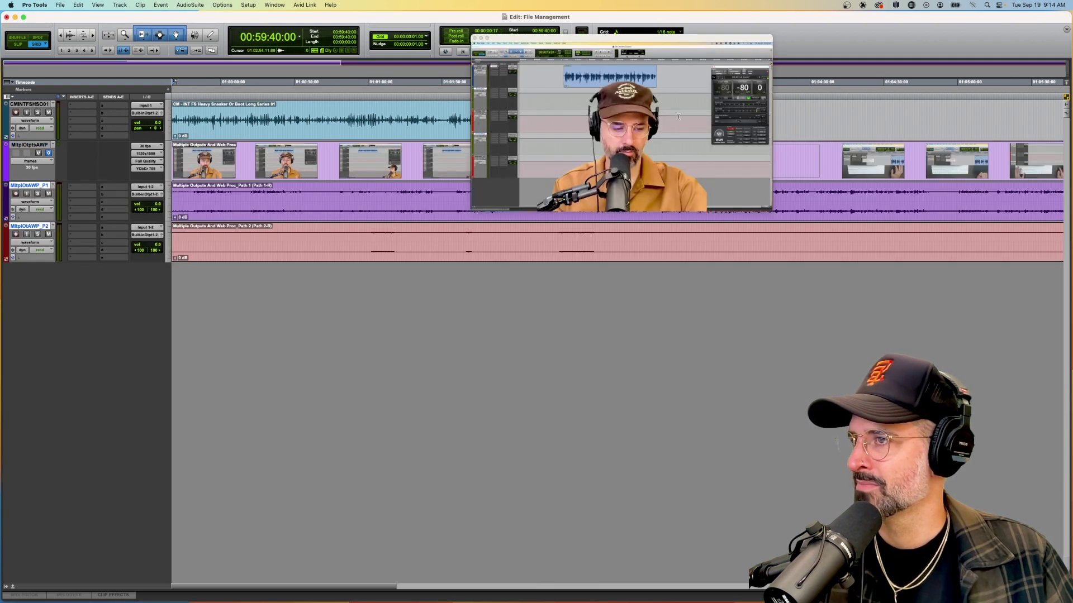
Park the video window at the upper right, then hide it via Window > Video and Cmd+numpad 9
{"action": "left_click_drag", "start_coordinate": [713, 38], "coordinate": [809, 98]}
{"action": "left_click", "coordinate": [278, 5]}
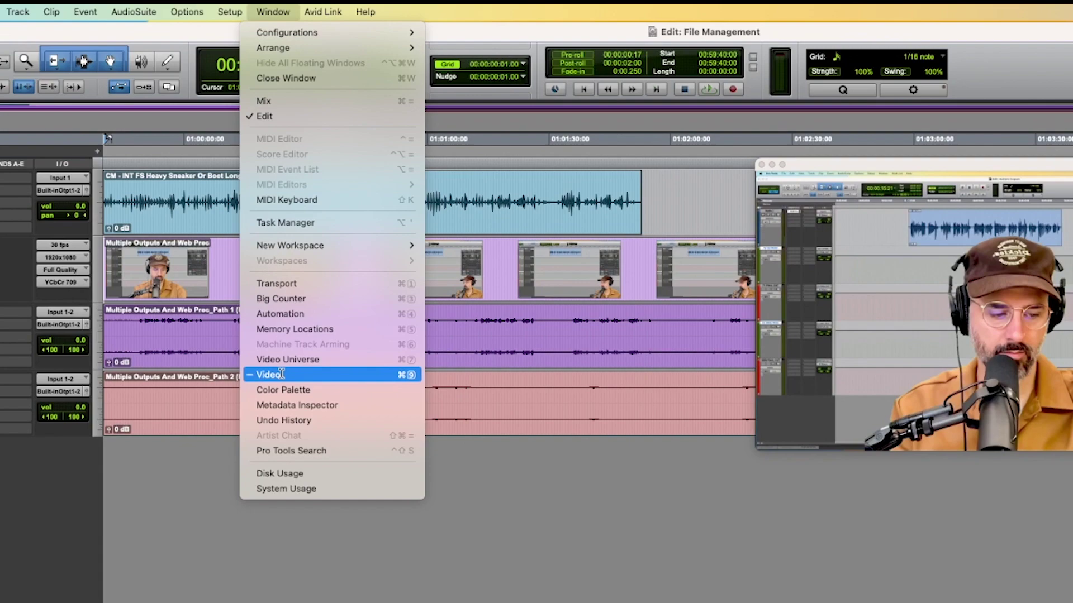
{"action": "left_click", "coordinate": [281, 374]}
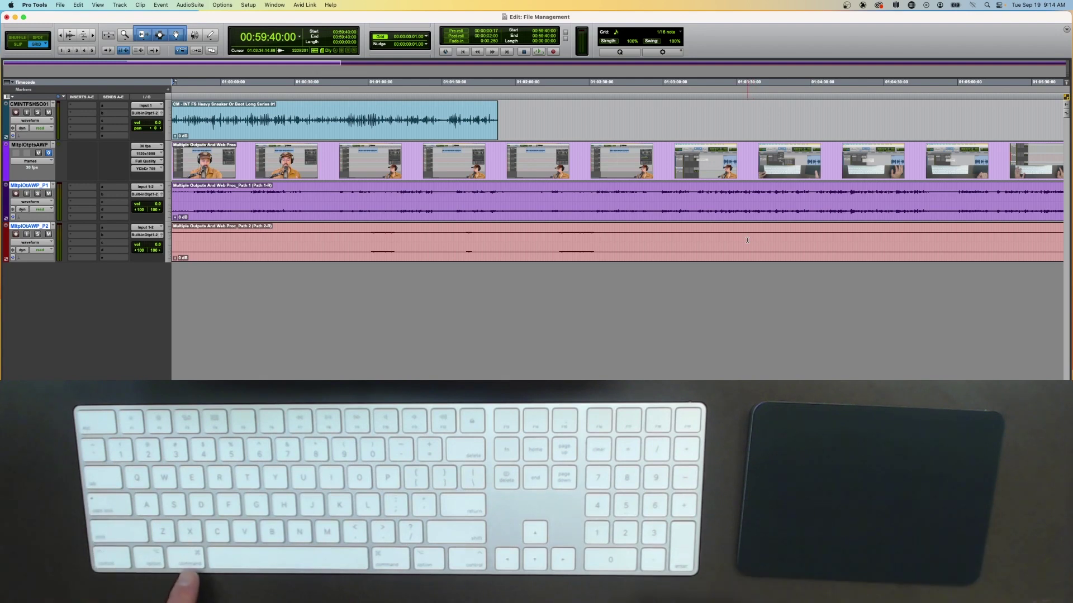
{"action": "key", "text": "super+KP_9"}
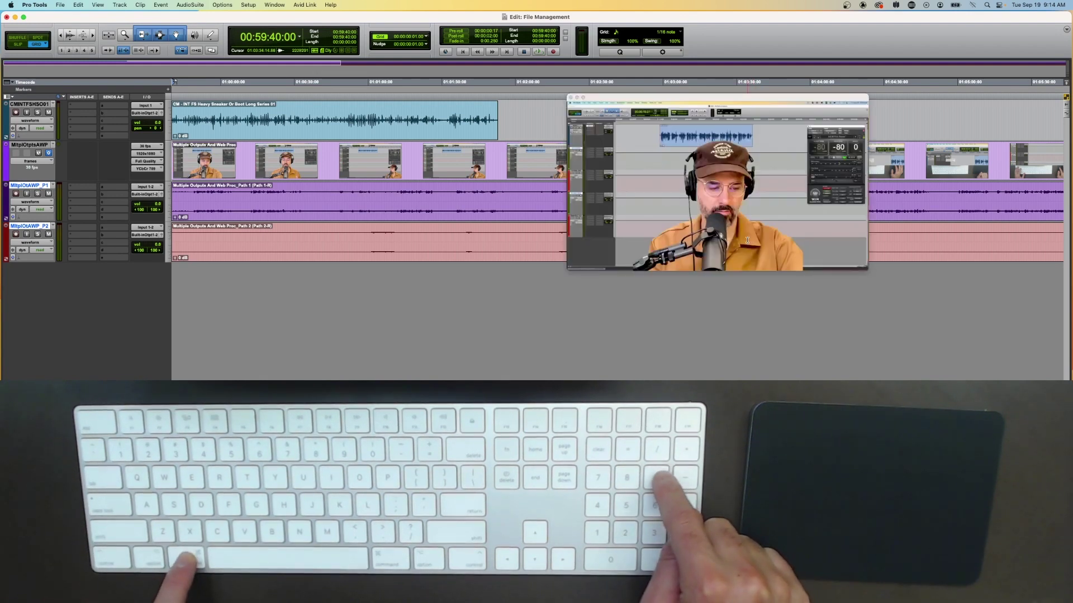
{"action": "key", "text": "super+KP_9"}
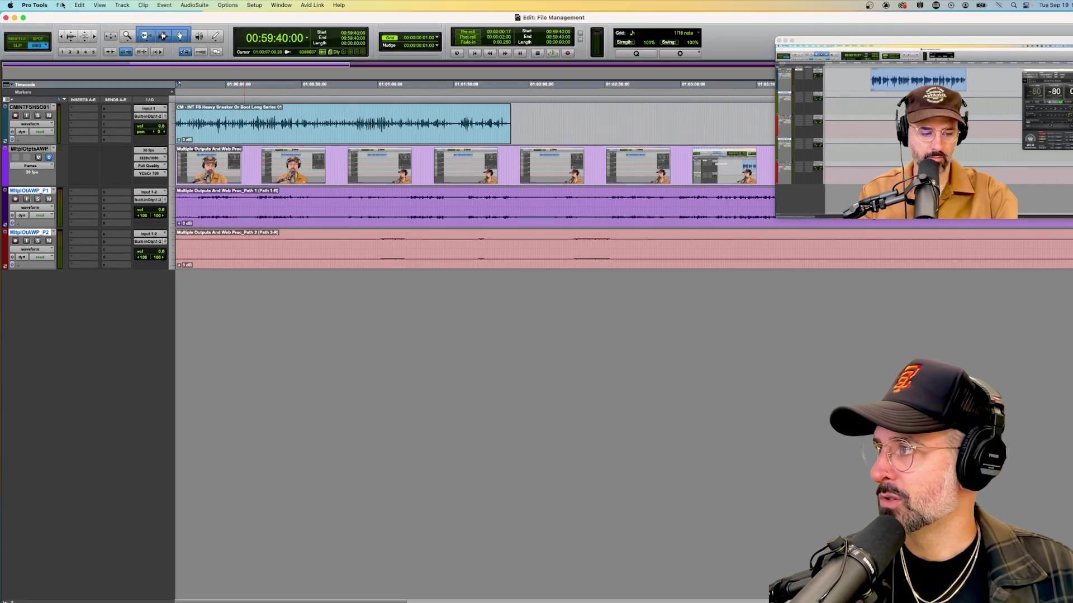
{"action": "left_click", "coordinate": [60, 4]}
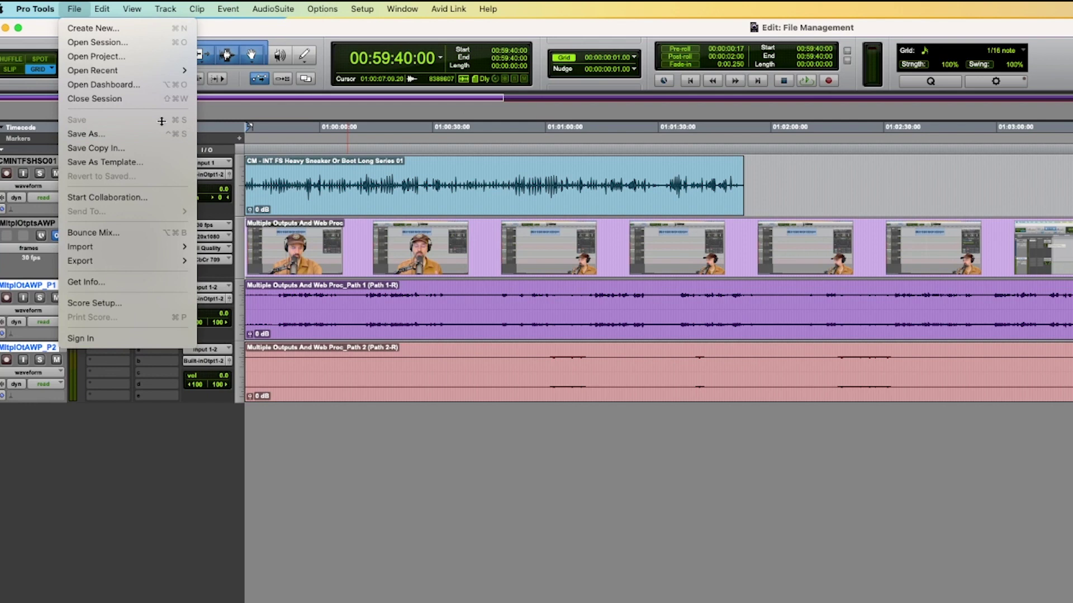
Begin Save As and extend the session name to File Management V2
{"action": "left_click", "coordinate": [120, 137]}
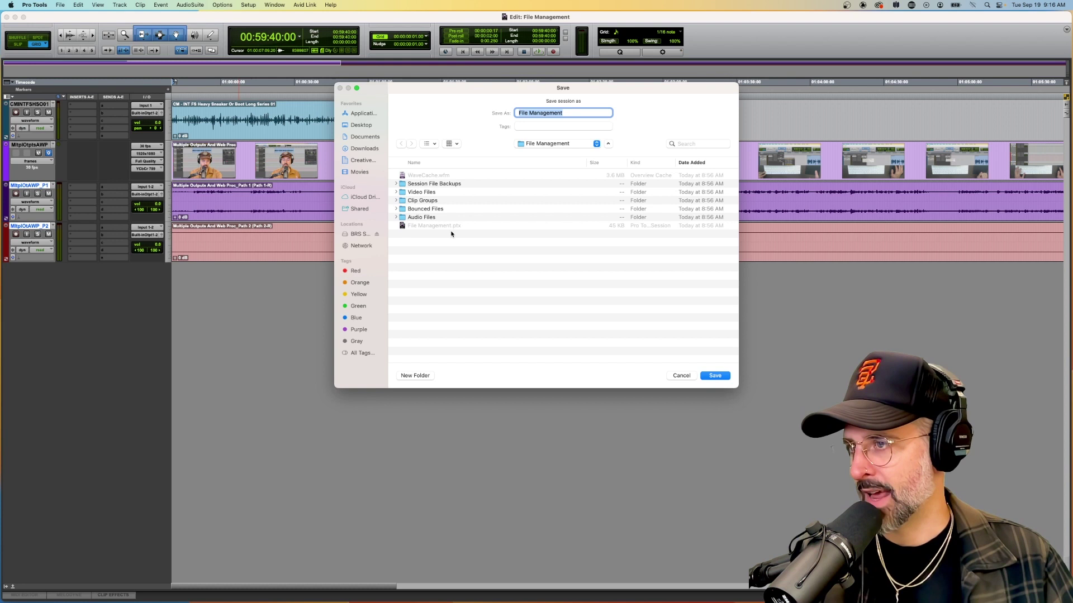
{"action": "left_click", "coordinate": [566, 113]}
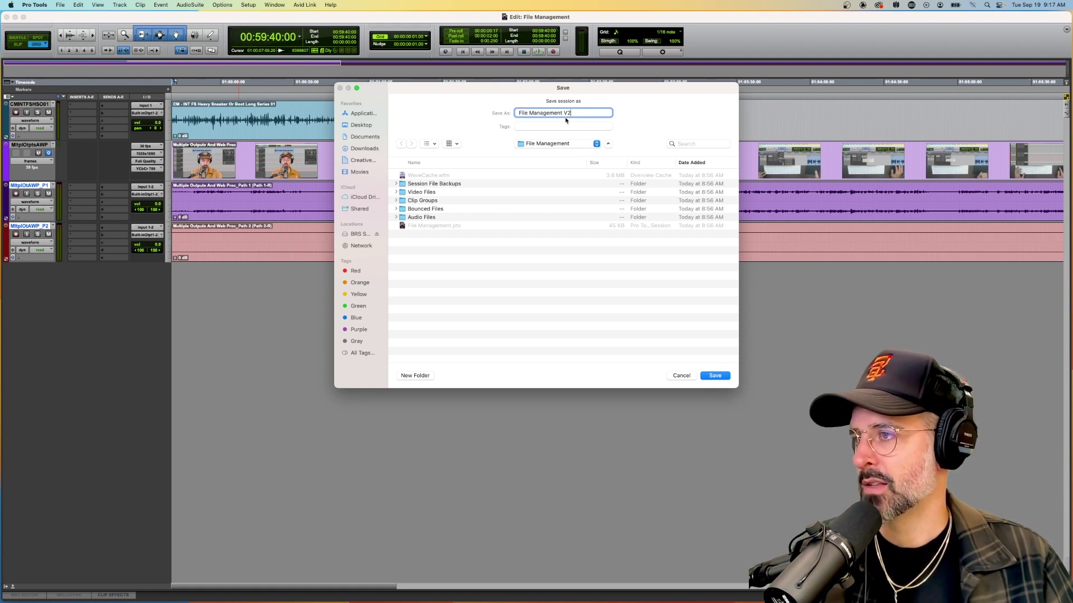
{"action": "left_click", "coordinate": [713, 376]}
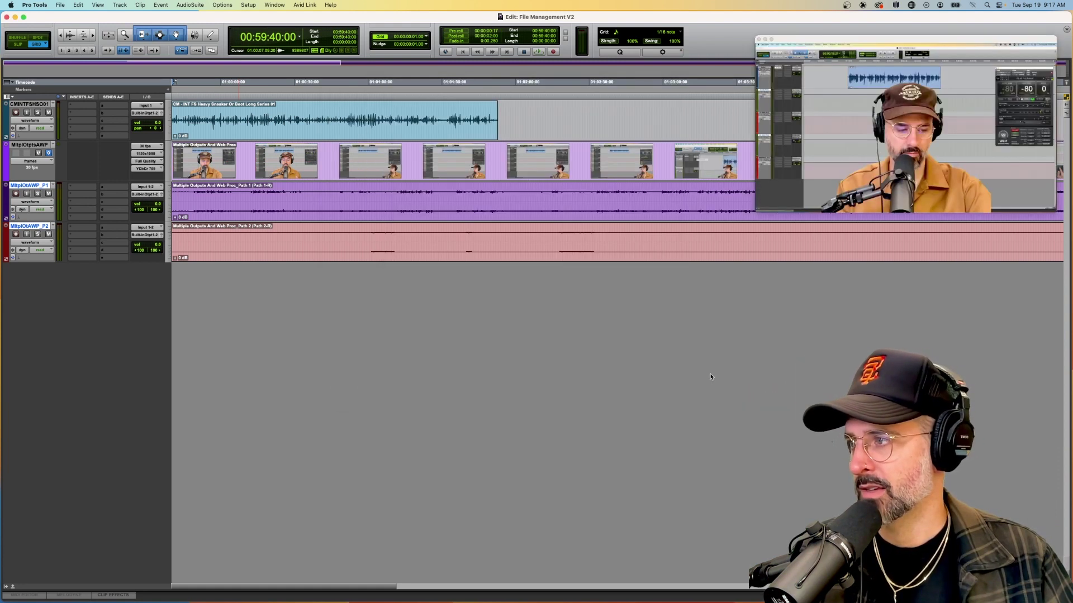
{"action": "left_click", "coordinate": [61, 5]}
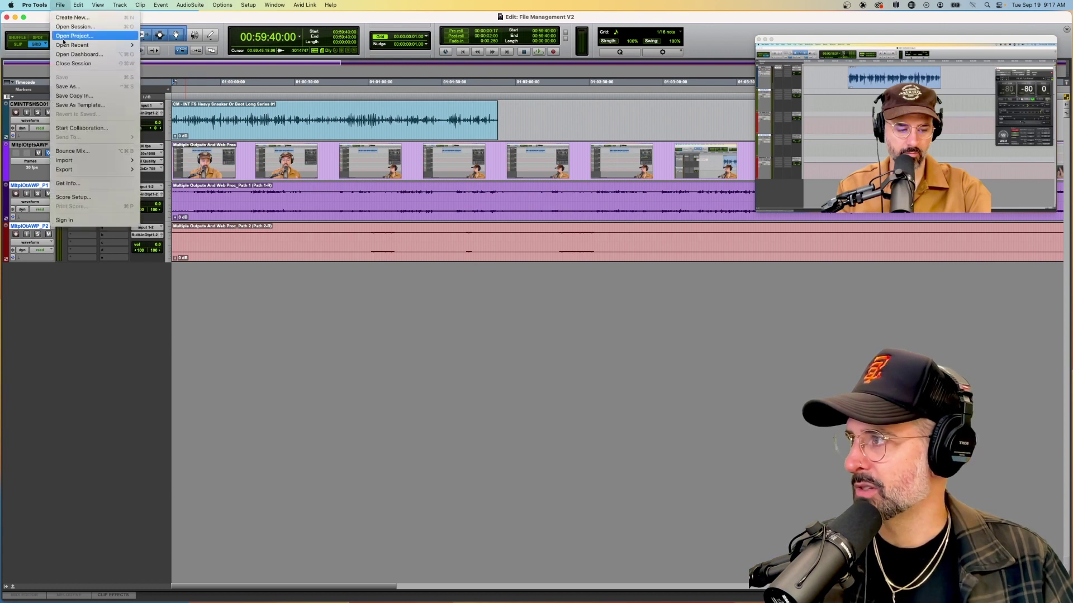
{"action": "left_click", "coordinate": [66, 87]}
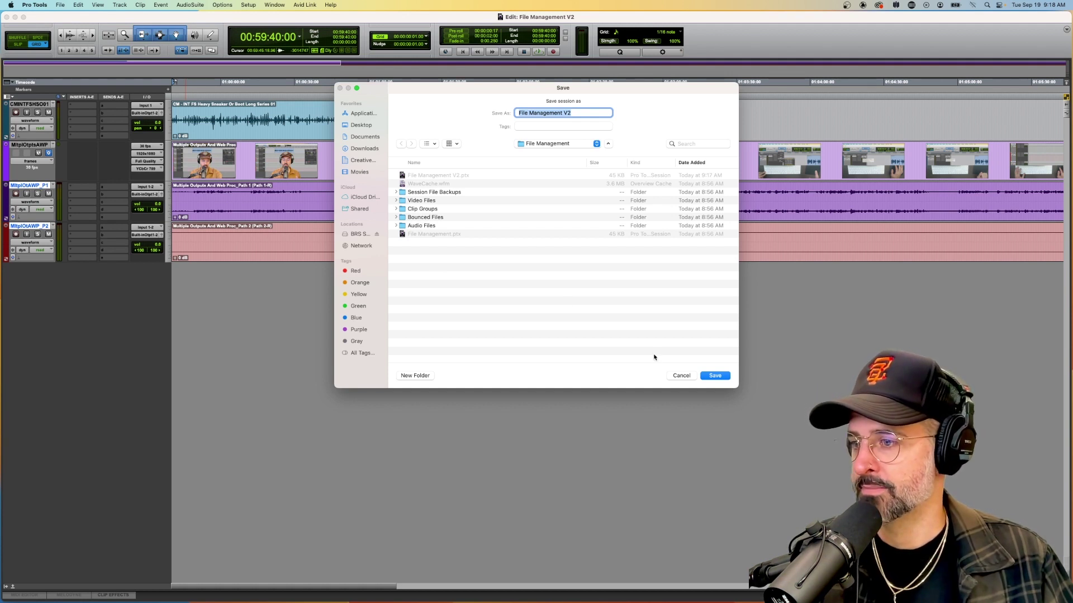
{"action": "key", "text": "Return"}
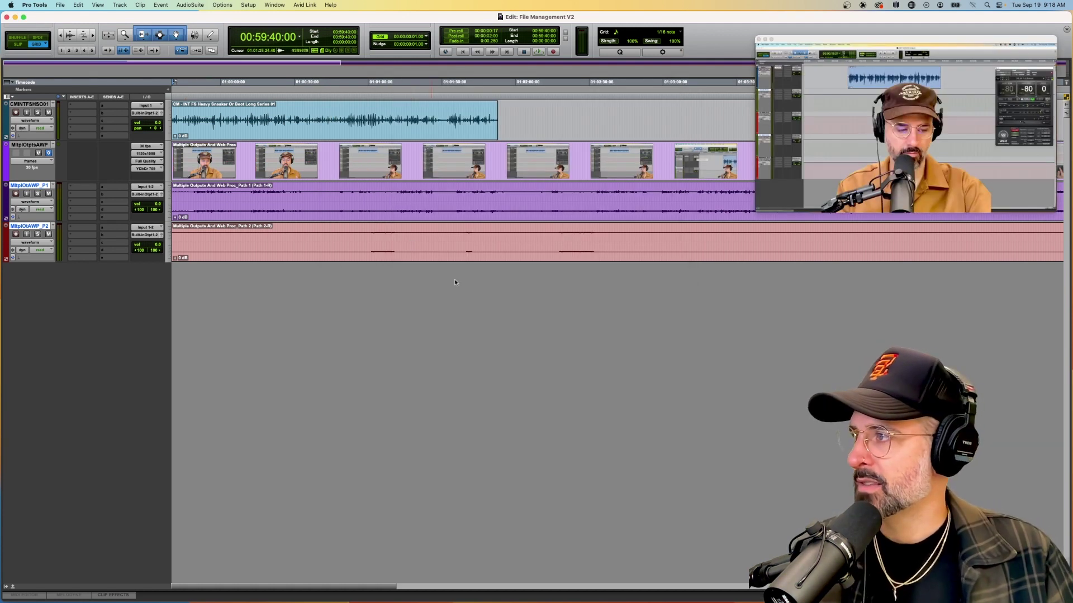
Close the edit window to check Finder, then restore it and save the session
{"action": "left_click", "coordinate": [7, 18]}
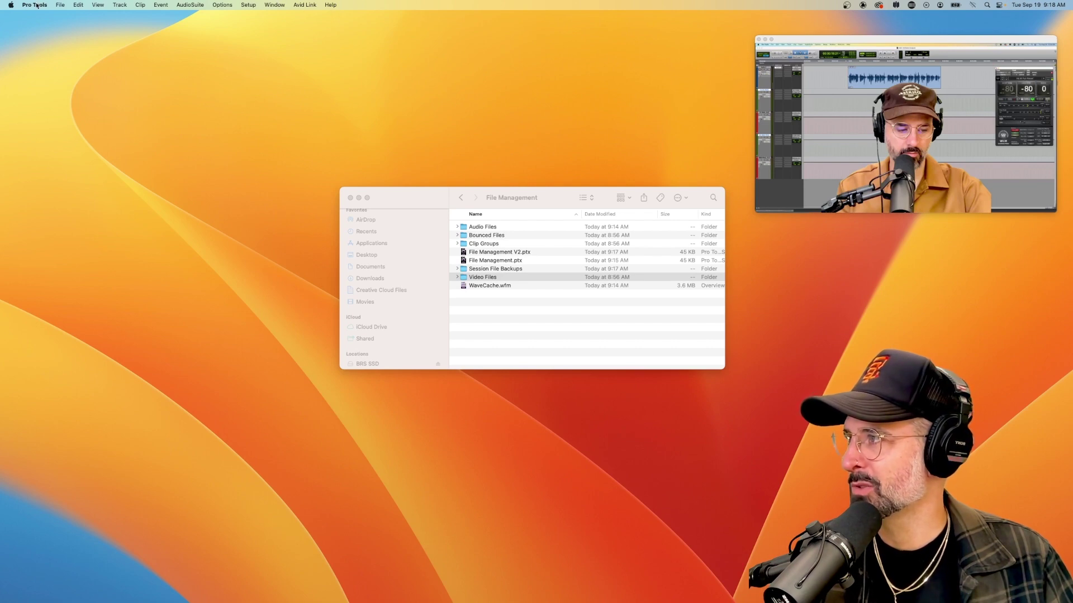
{"action": "left_click", "coordinate": [270, 6]}
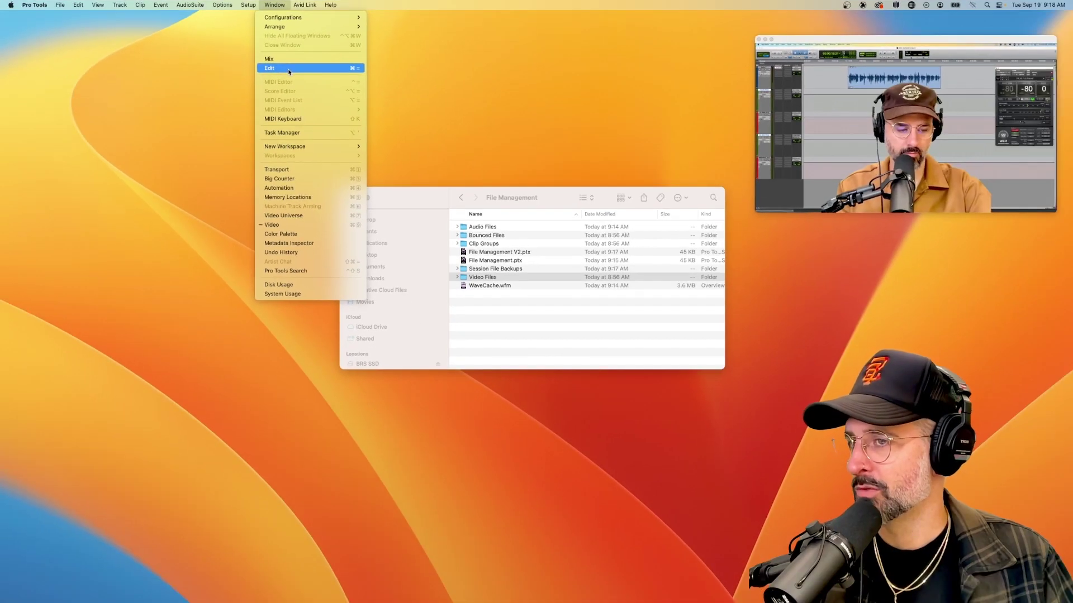
{"action": "left_click", "coordinate": [288, 68]}
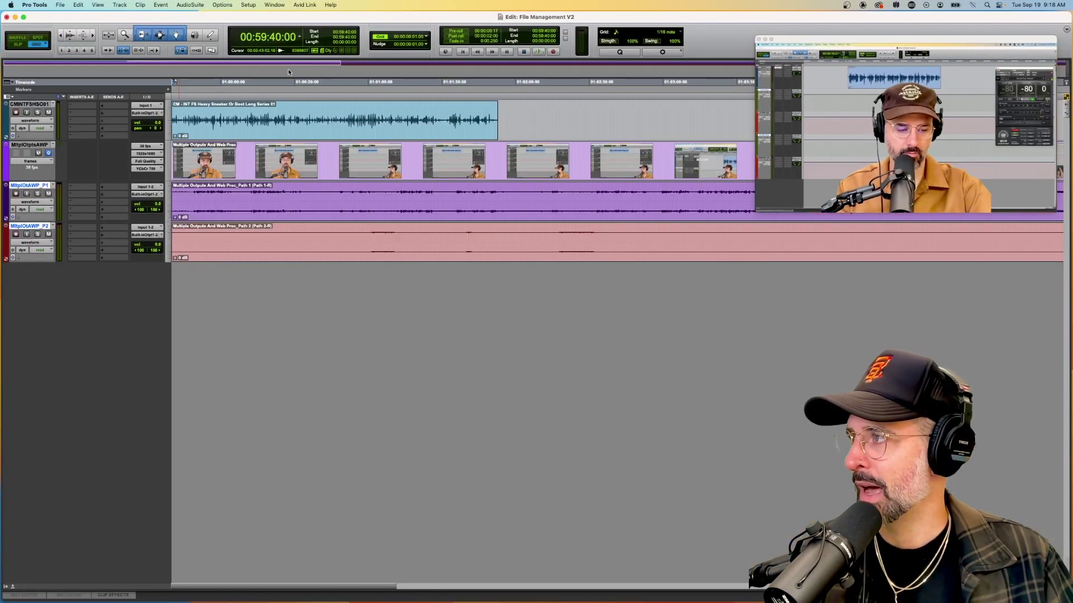
{"action": "key", "text": "super+s"}
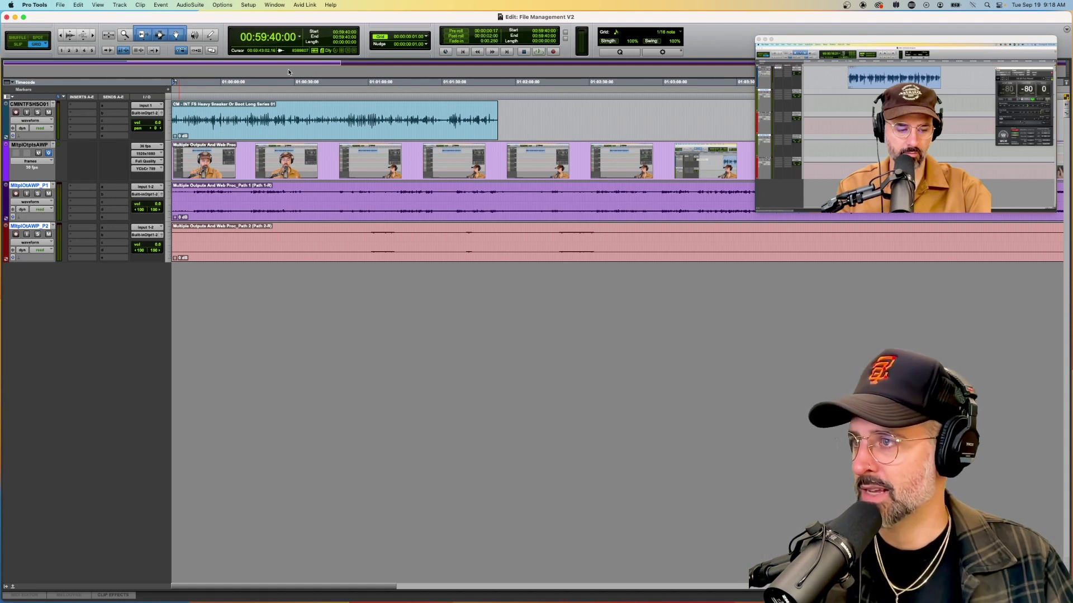
Close the File Management V2 session from the File menu
{"action": "left_click", "coordinate": [60, 4]}
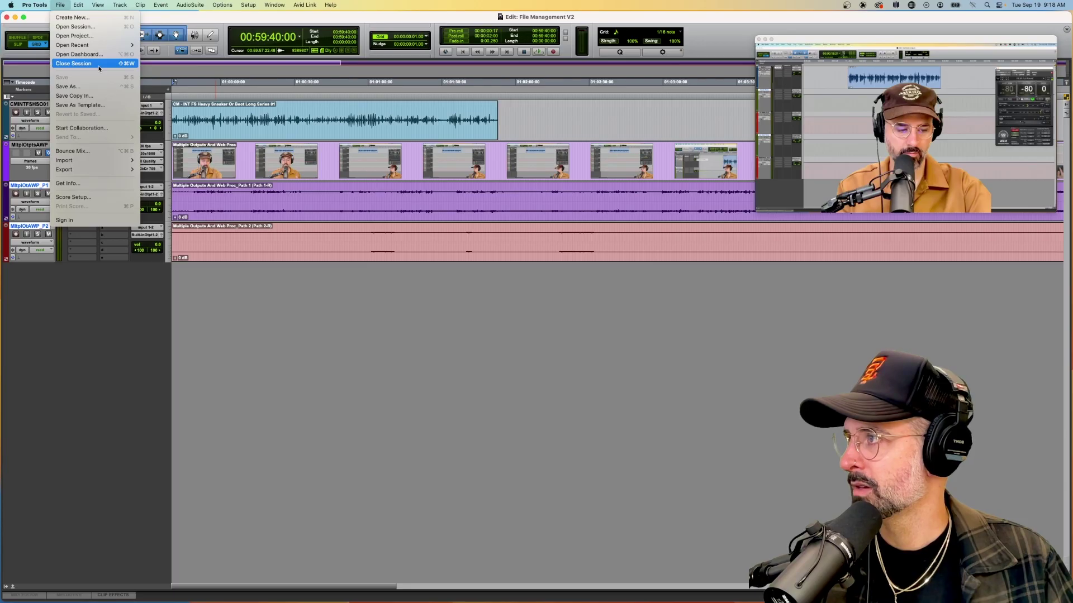
{"action": "mouse_move", "coordinate": [49, 9]}
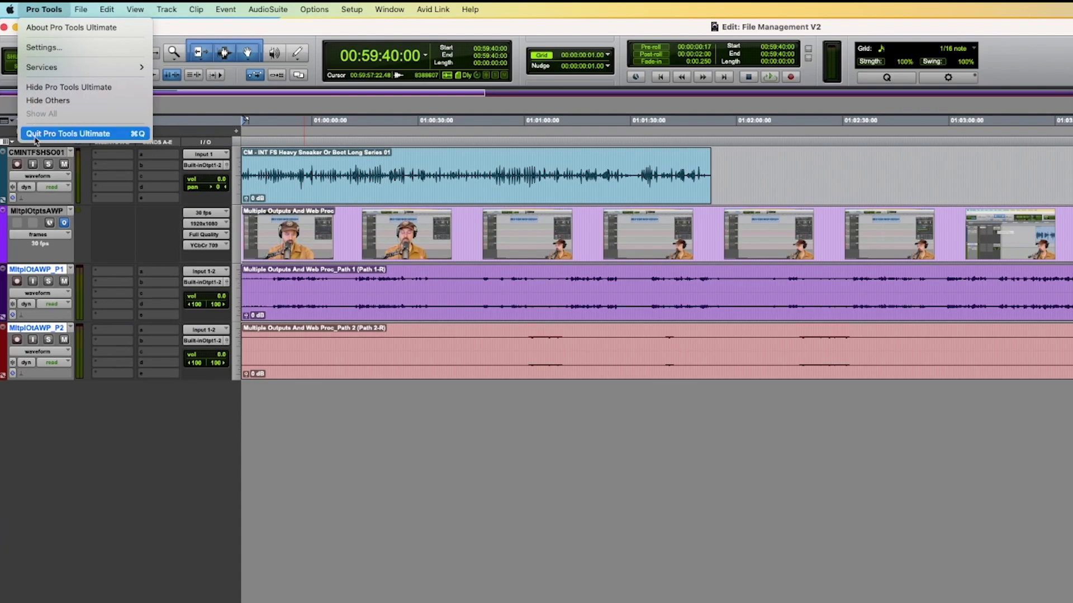
{"action": "mouse_move", "coordinate": [89, 8]}
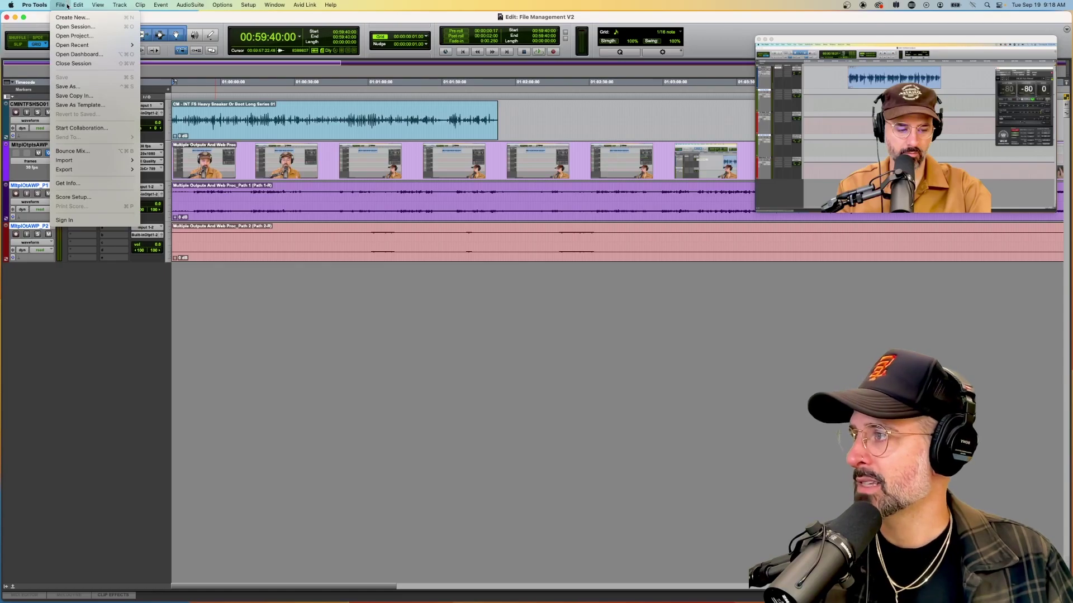
{"action": "left_click", "coordinate": [72, 63]}
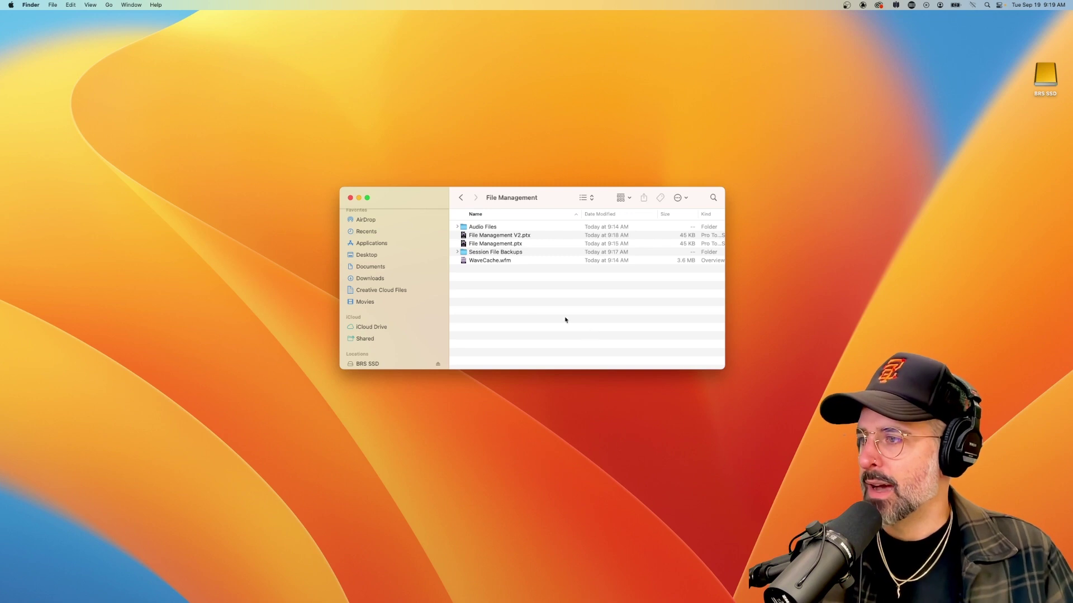
{"action": "left_click", "coordinate": [457, 227]}
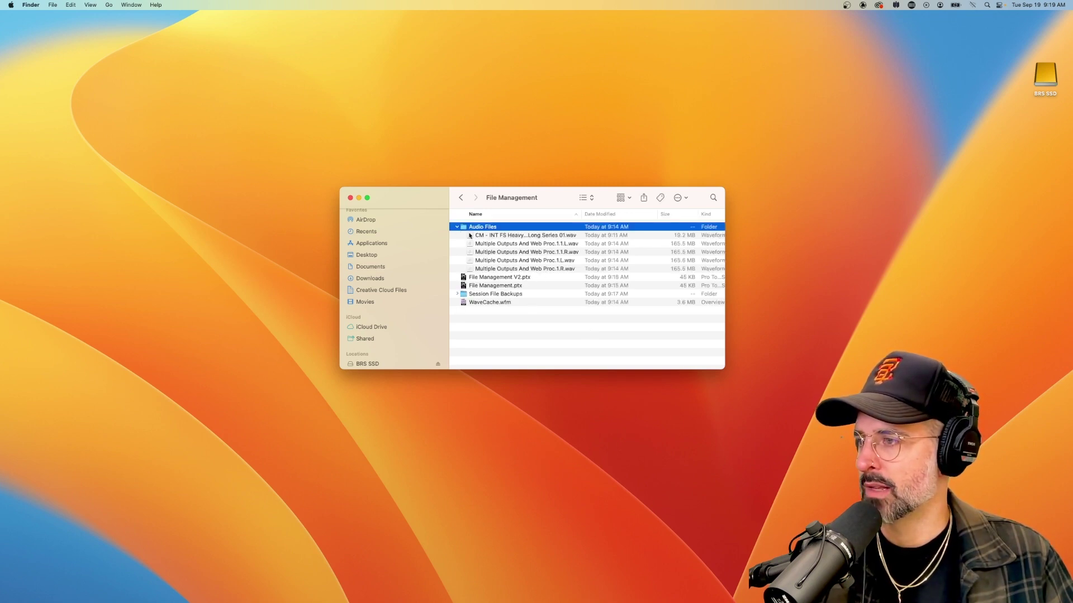
{"action": "left_click", "coordinate": [457, 227]}
{"action": "left_click", "coordinate": [538, 237]}
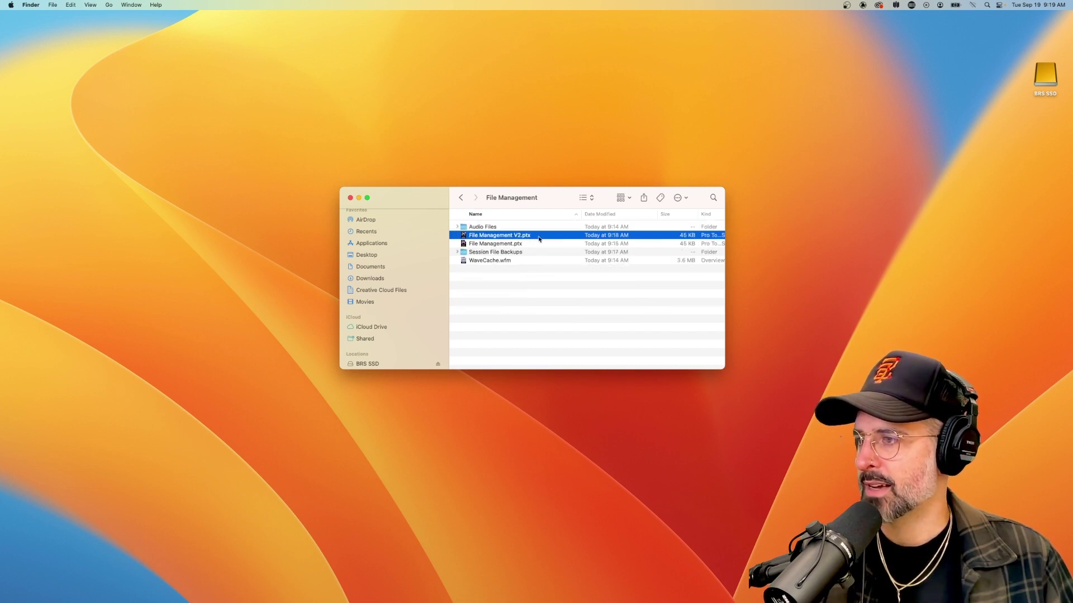
{"action": "key", "text": "Down"}
{"action": "left_click", "coordinate": [502, 300]}
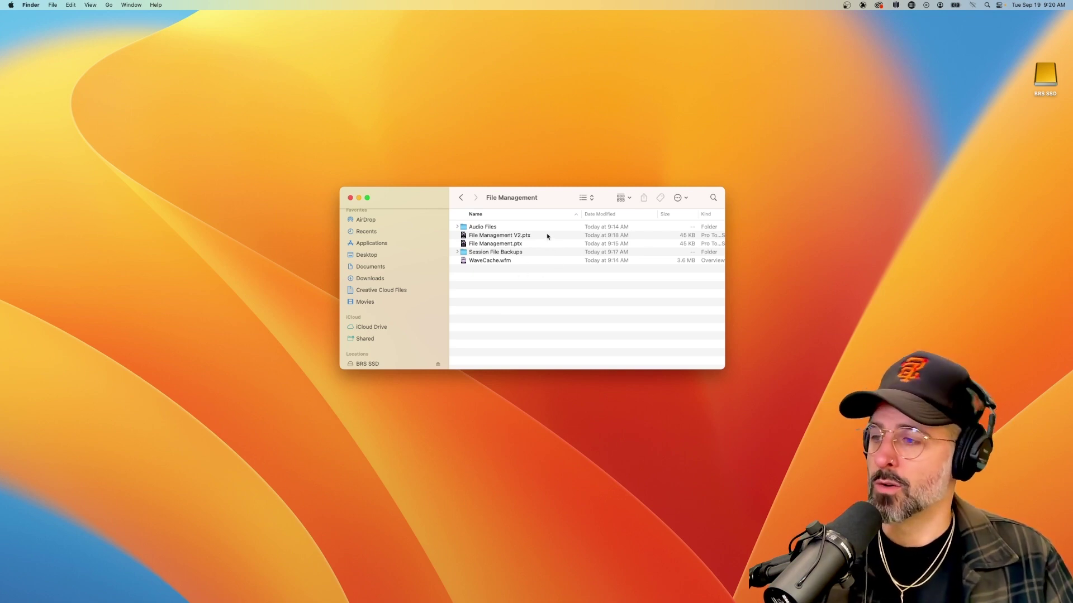
{"action": "left_click", "coordinate": [463, 235]}
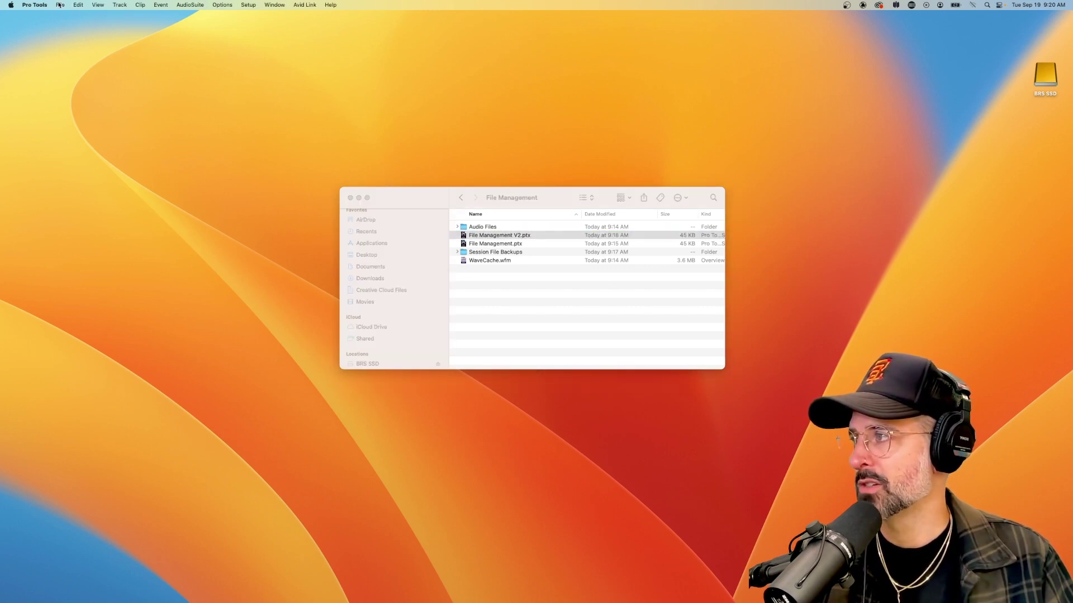
Reopen File Management V2.ptx from disk through the project dashboard
{"action": "left_click", "coordinate": [59, 5]}
{"action": "left_click", "coordinate": [73, 36]}
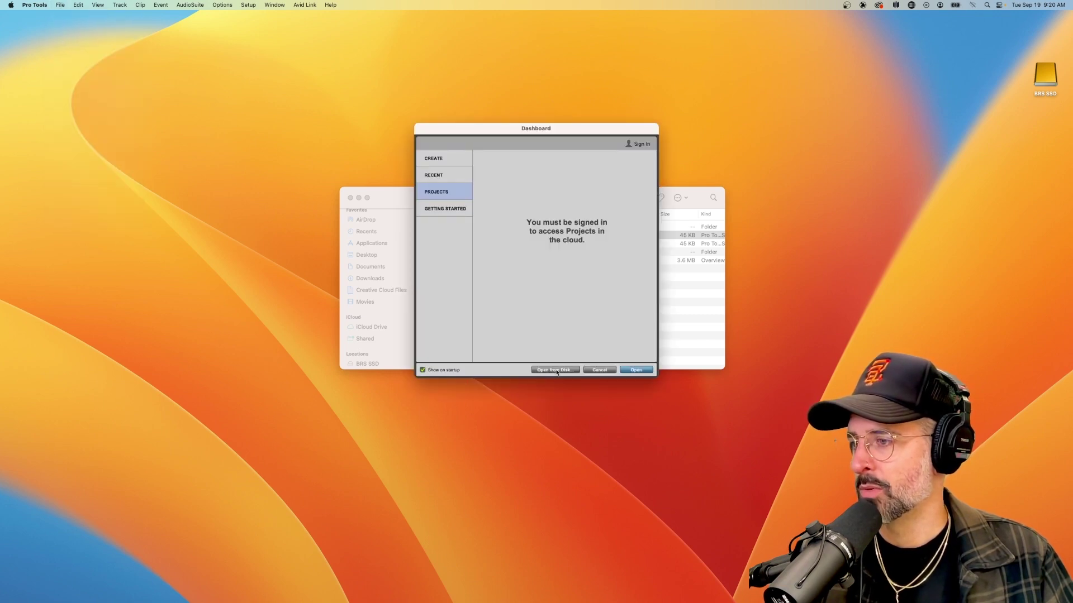
{"action": "left_click", "coordinate": [555, 369]}
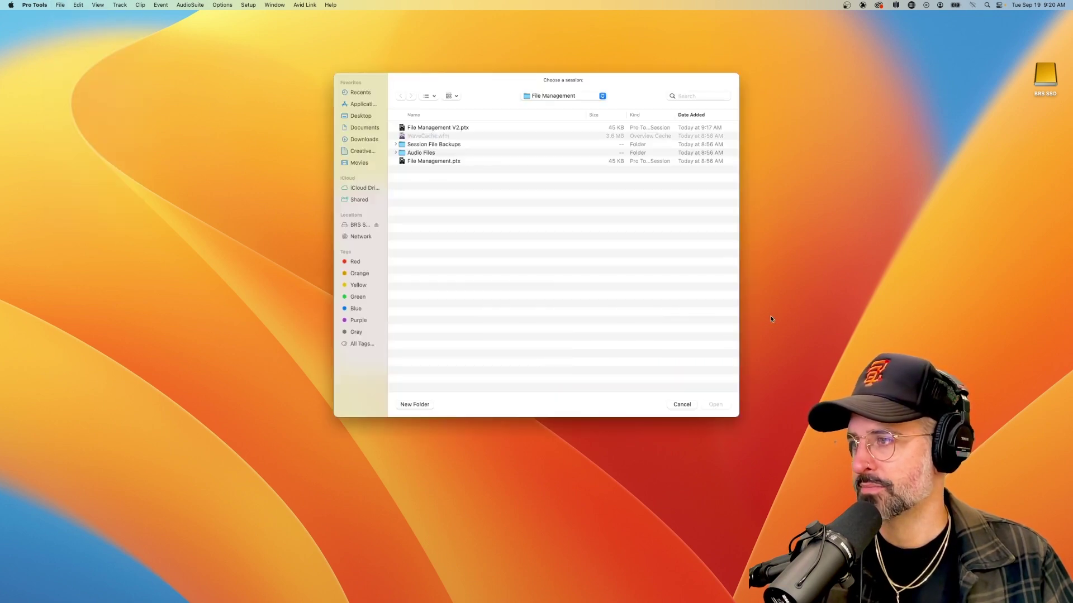
{"action": "left_click", "coordinate": [464, 129]}
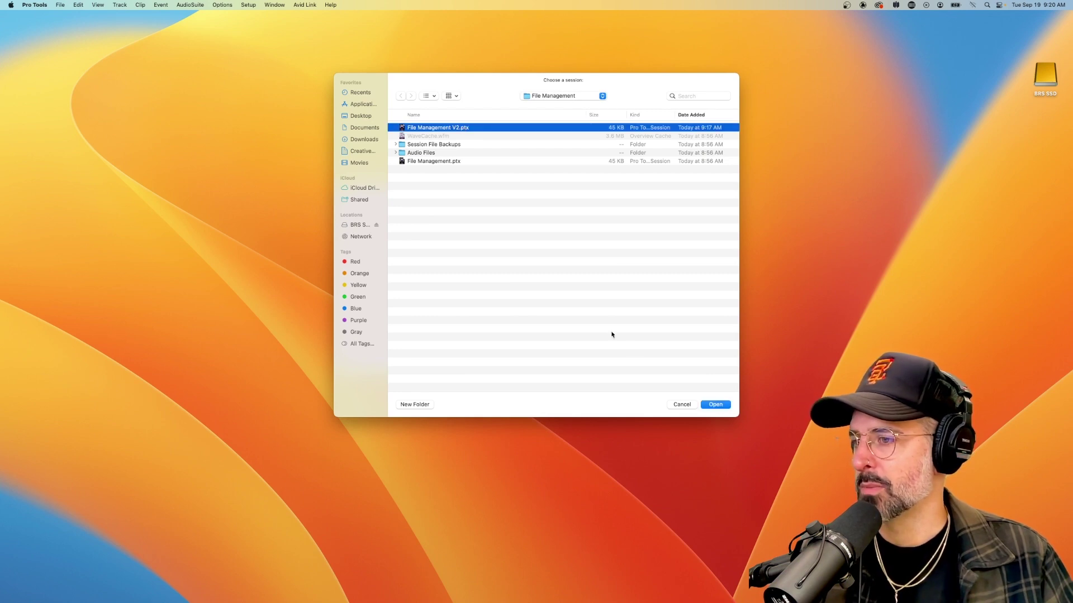
{"action": "left_click", "coordinate": [715, 404]}
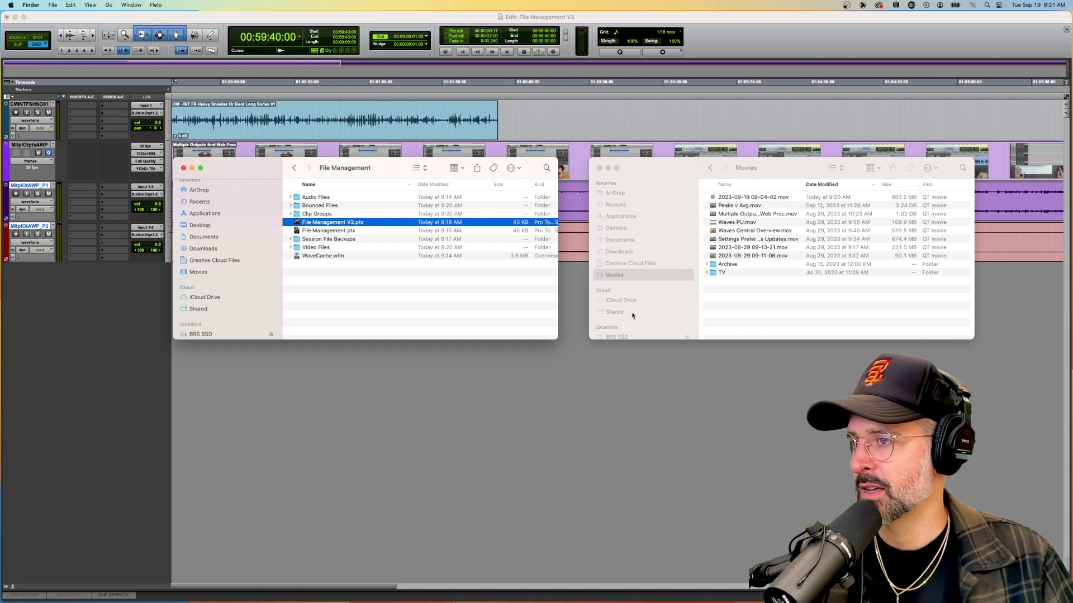
Paste a copy of Multiple Outputs And Web Proc.mov into Video Files, then return to Pro Tools
{"action": "left_click", "coordinate": [759, 218]}
{"action": "left_click", "coordinate": [754, 216]}
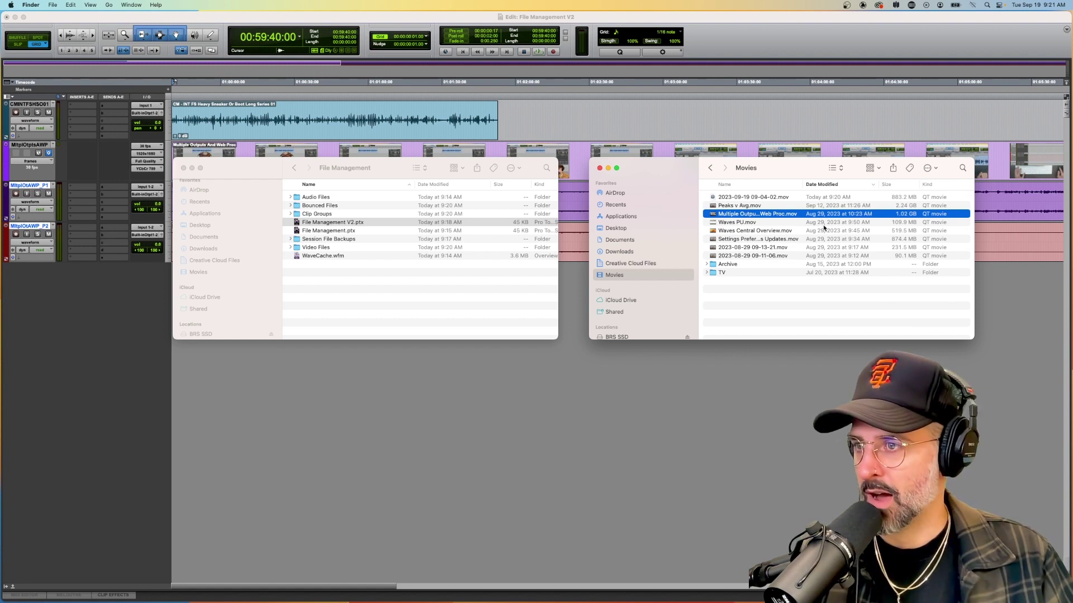
{"action": "double_click", "coordinate": [298, 247]}
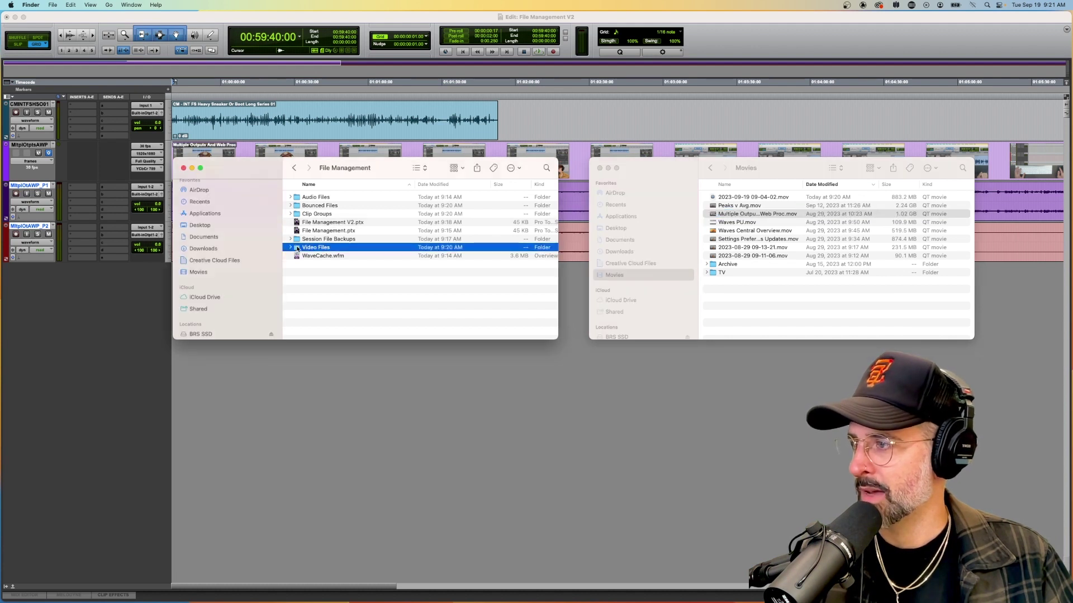
{"action": "key", "text": "super+v"}
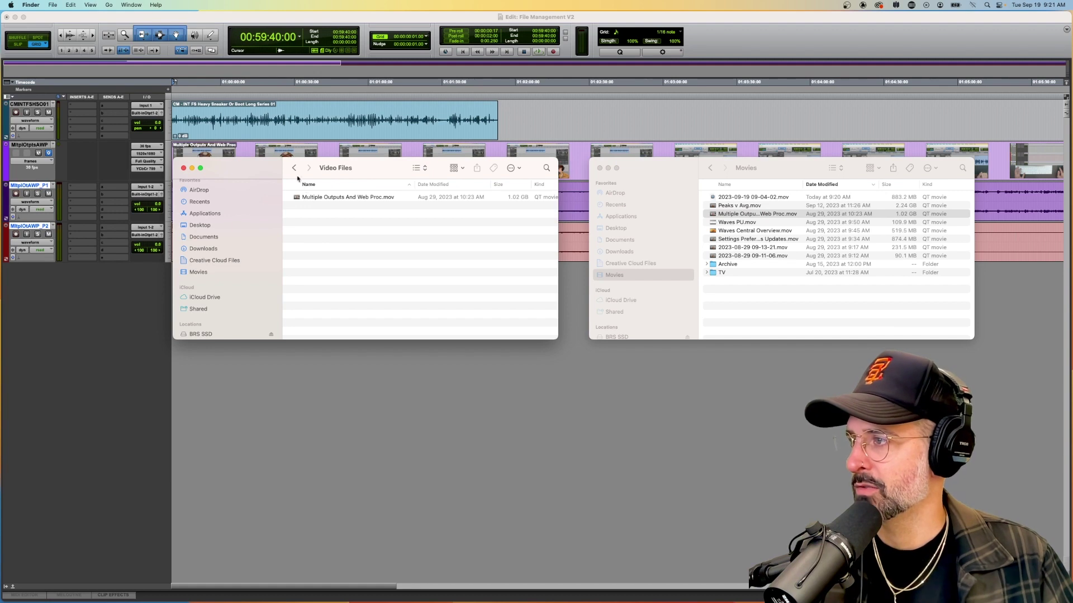
{"action": "key", "text": "super+Tab"}
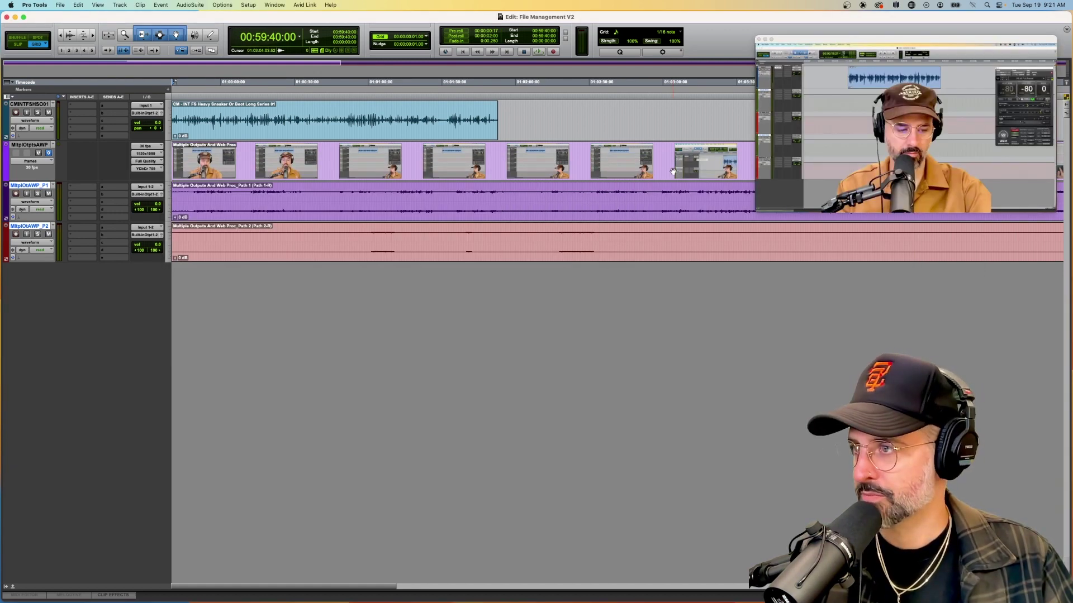
Close the V2 session and check that Video Files contains Multiple Outputs And Web Proc.mov
{"action": "key", "text": "super+w"}
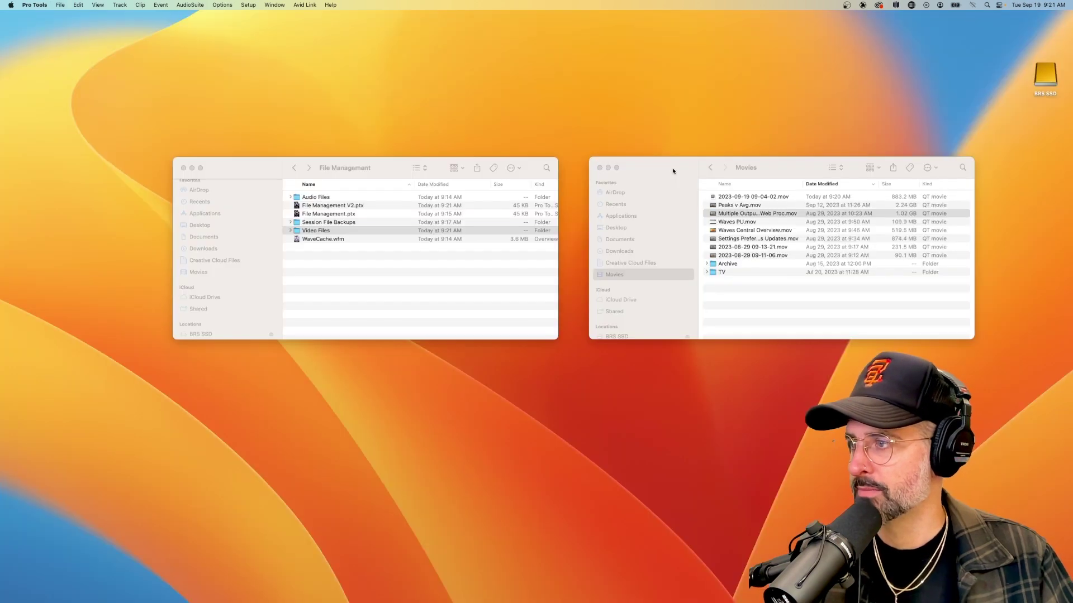
{"action": "left_click", "coordinate": [291, 231]}
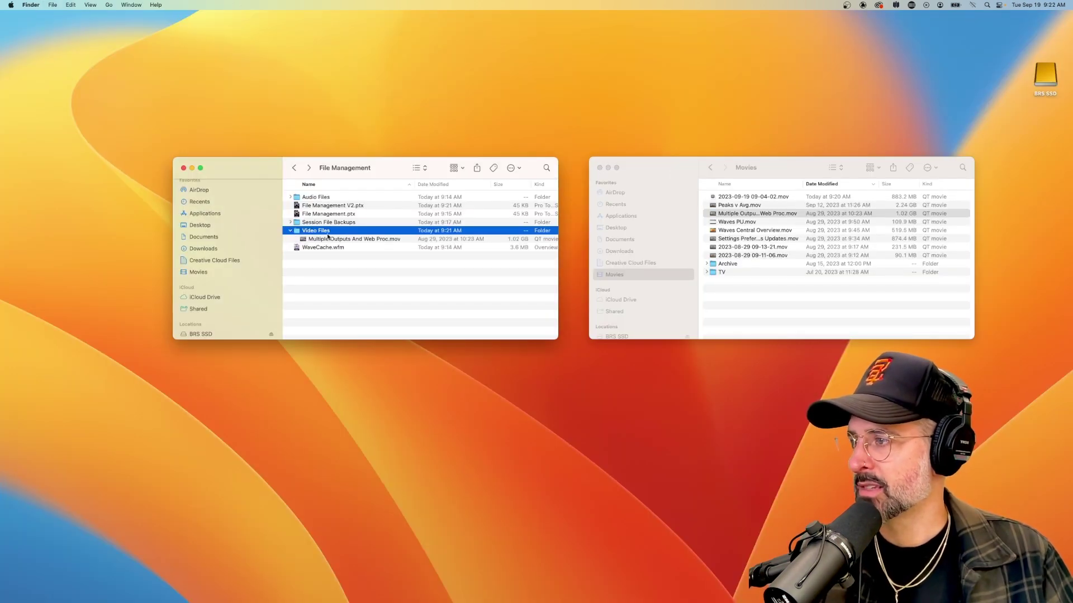
{"action": "left_click", "coordinate": [290, 231]}
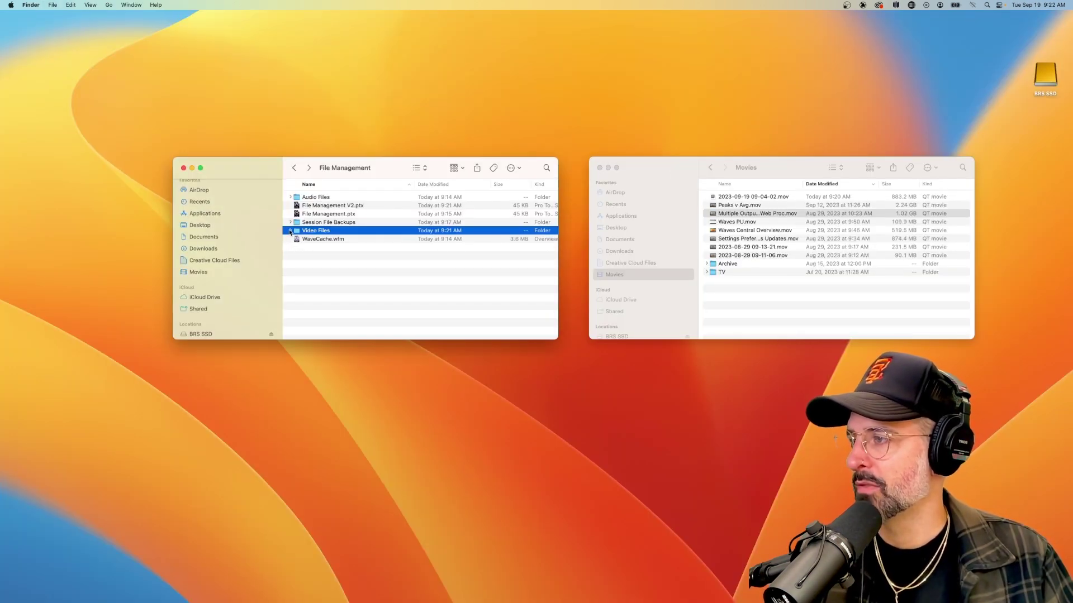
Select the File Management V2.ptx session file in the File Management folder
{"action": "left_click", "coordinate": [364, 265]}
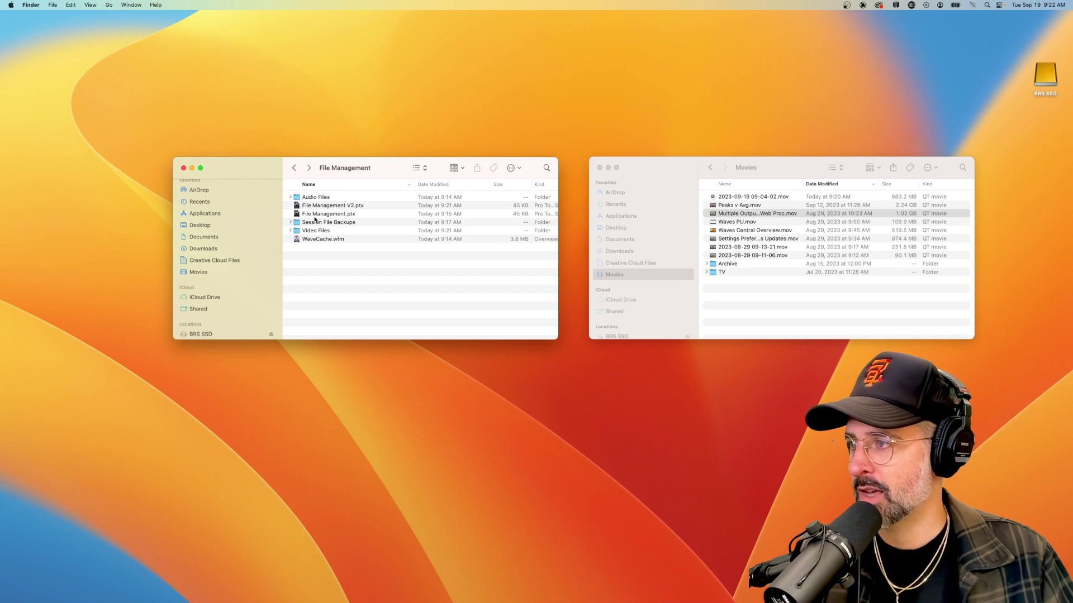
{"action": "left_click", "coordinate": [378, 214]}
{"action": "left_click", "coordinate": [374, 205]}
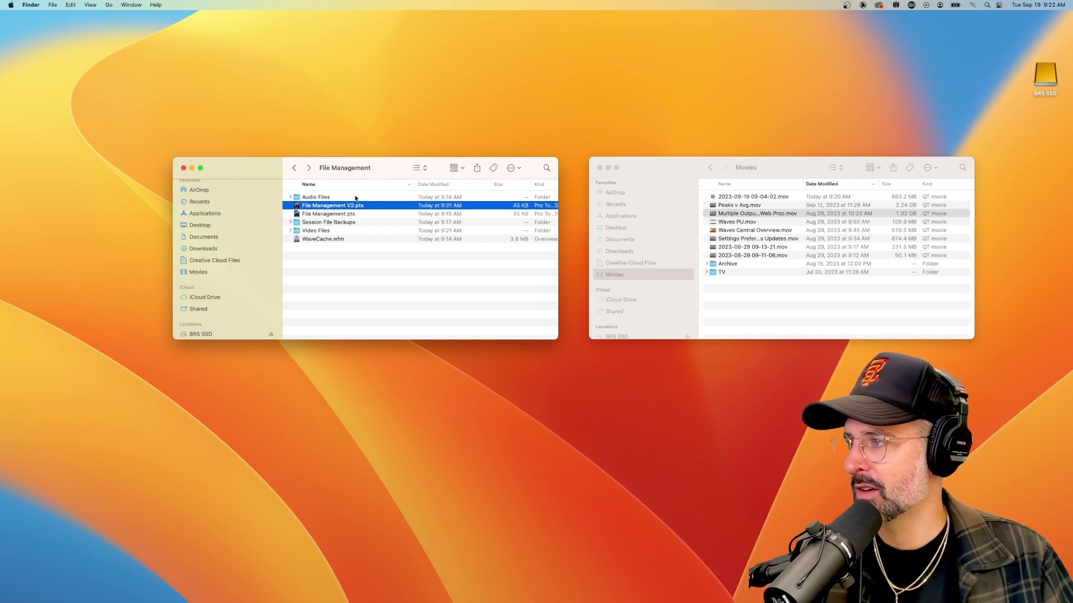
{"action": "left_click", "coordinate": [354, 197]}
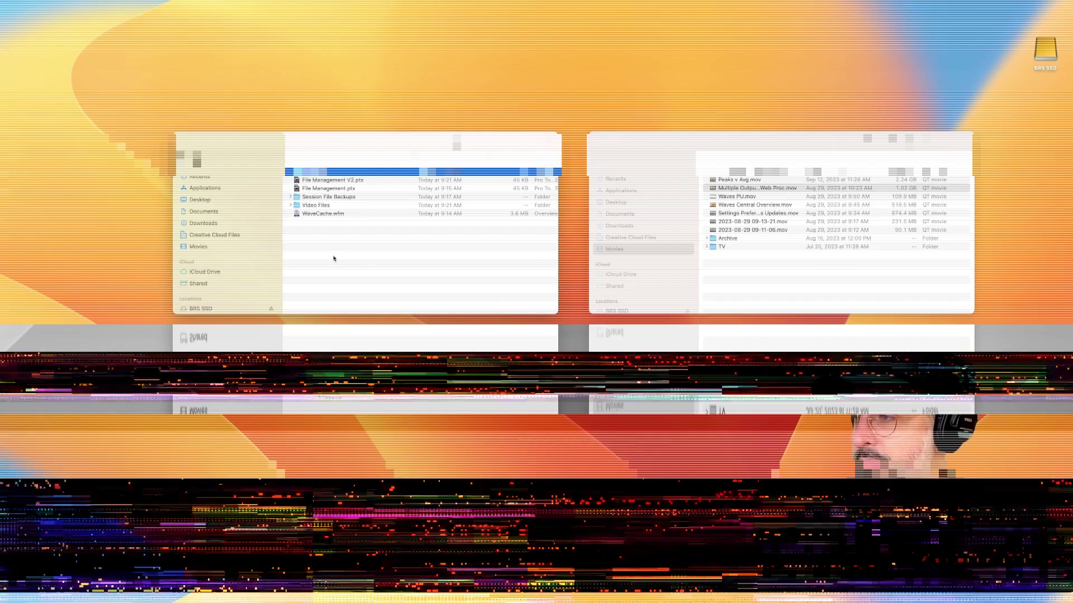
{"action": "left_click", "coordinate": [367, 206]}
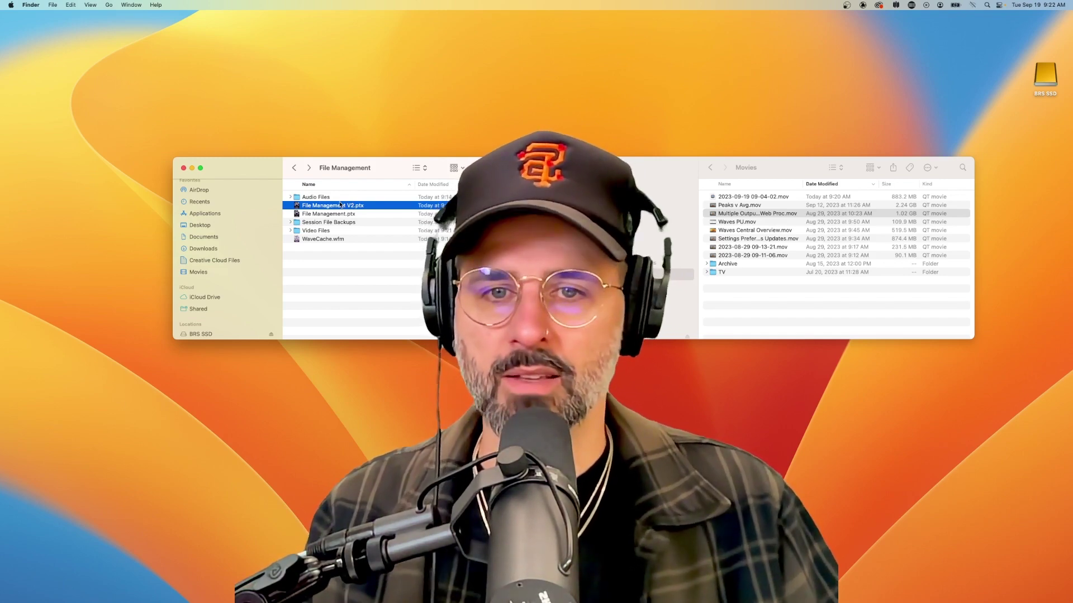
Reopen File Management V2.ptx from Finder in Pro Tools
{"action": "double_click", "coordinate": [297, 206]}
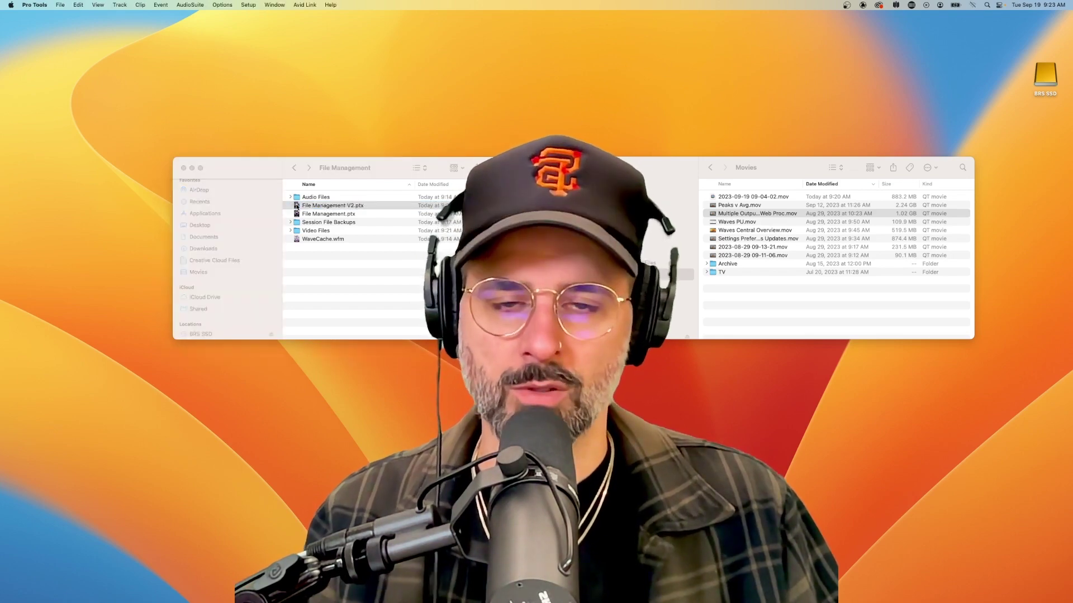